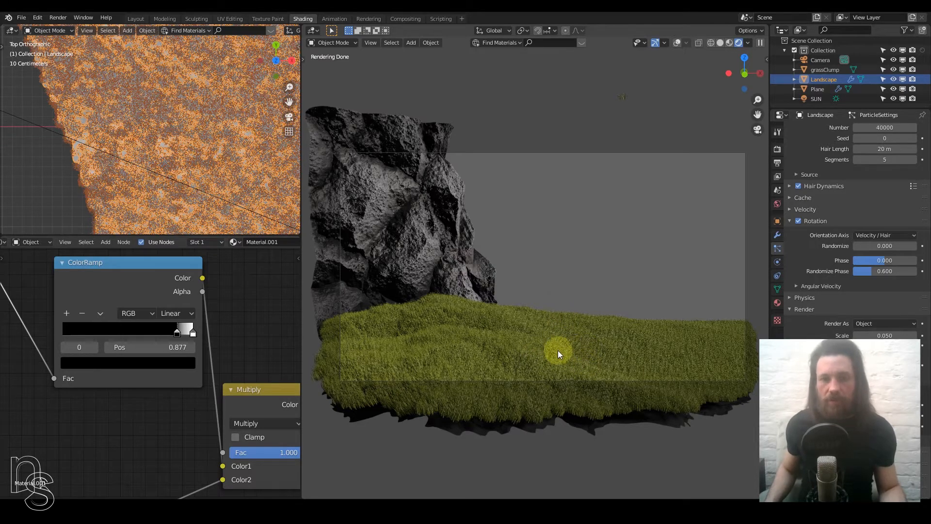
- Show the overlays in the rendered camera view and select the grass-covered landscape
left_click(673, 44)
left_click(675, 43)
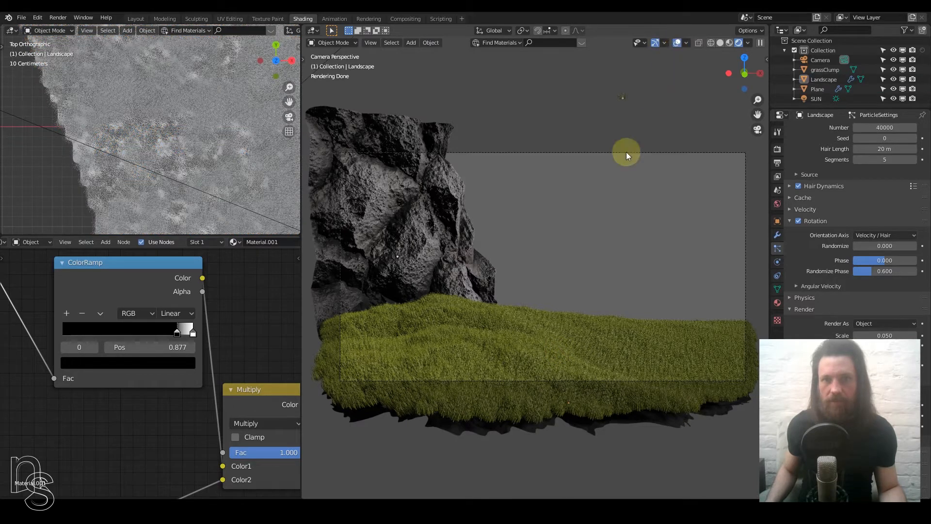
left_click(521, 344)
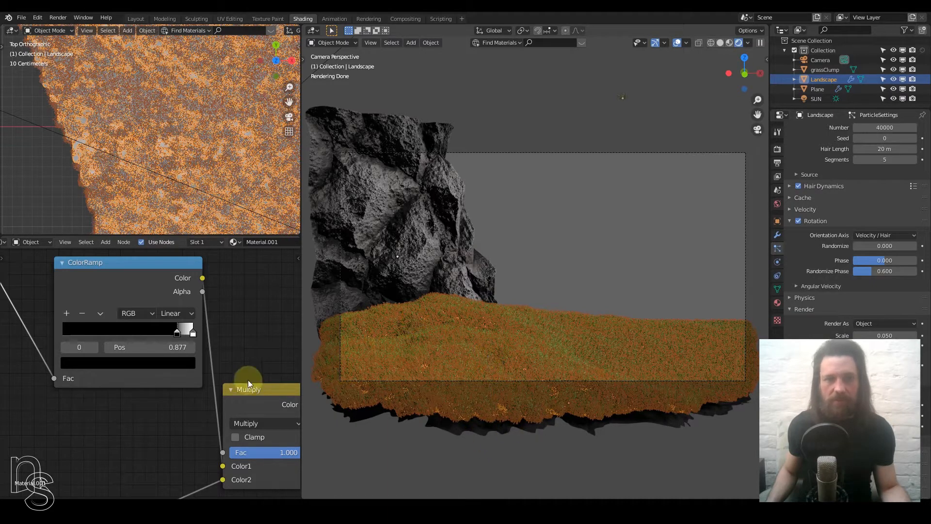
- Set the Scale of the Displacement node in the landscape's material to 2
scroll(229, 365, "down", 14)
middle_click_drag(216, 429, 205, 346)
scroll(205, 346, "up", 6)
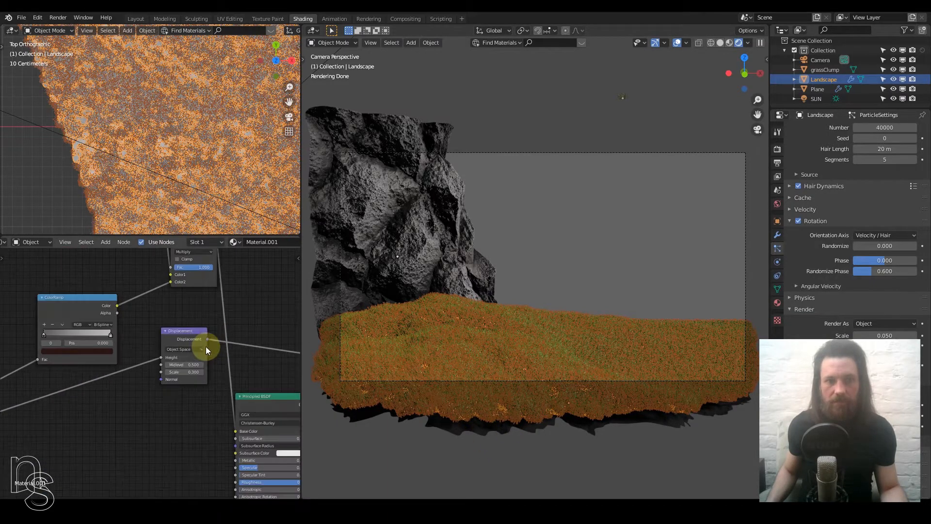
scroll(206, 346, "up", 8)
middle_click_drag(147, 381, 166, 344)
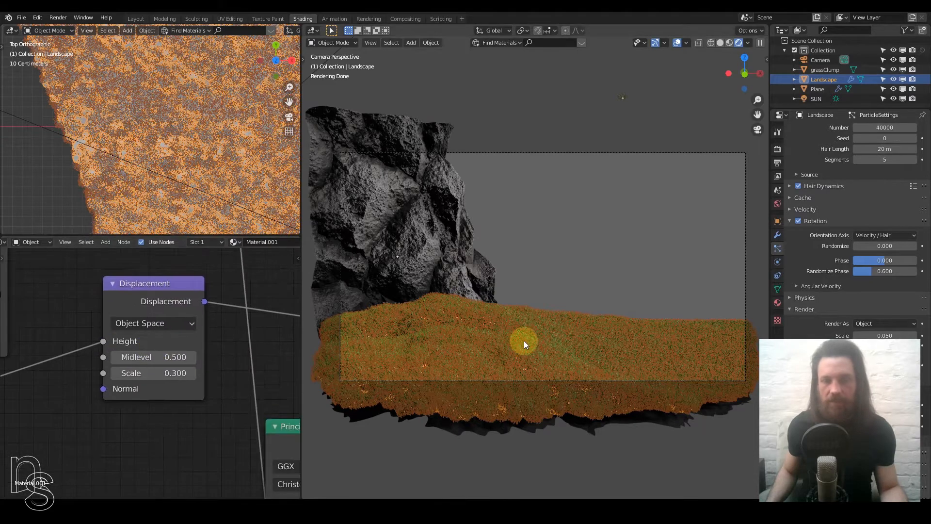
scroll(519, 365, "up", 1)
scroll(534, 357, "down", 1)
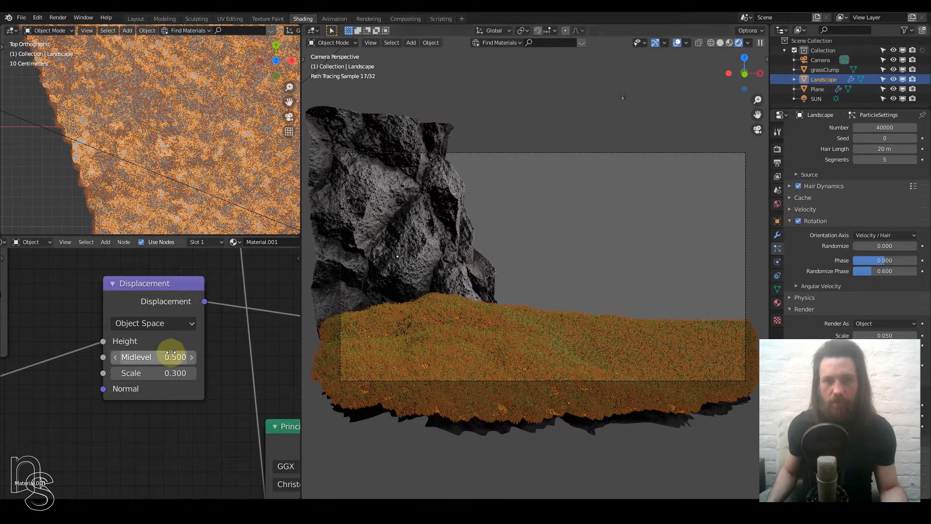
double_click(161, 373)
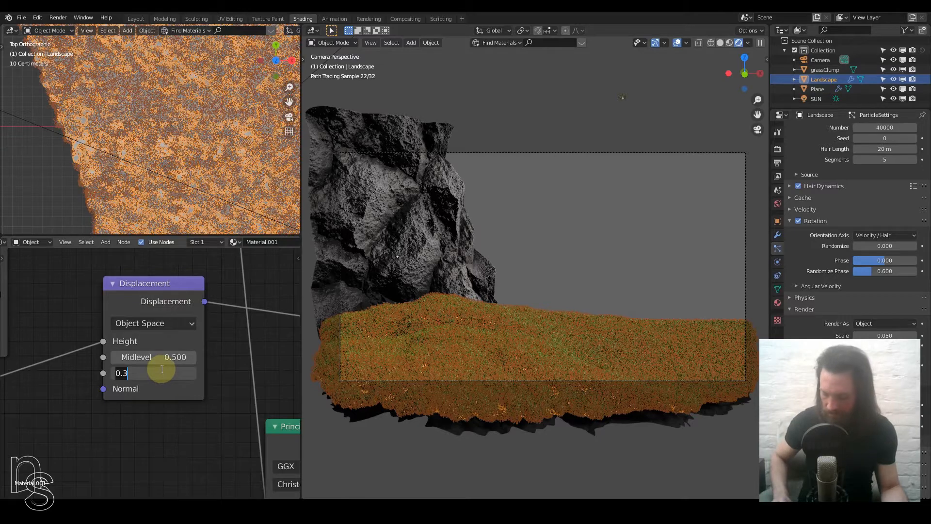
key("BackSpace")
key("BackSpace")
key("BackSpace")
type("2")
key("Return")
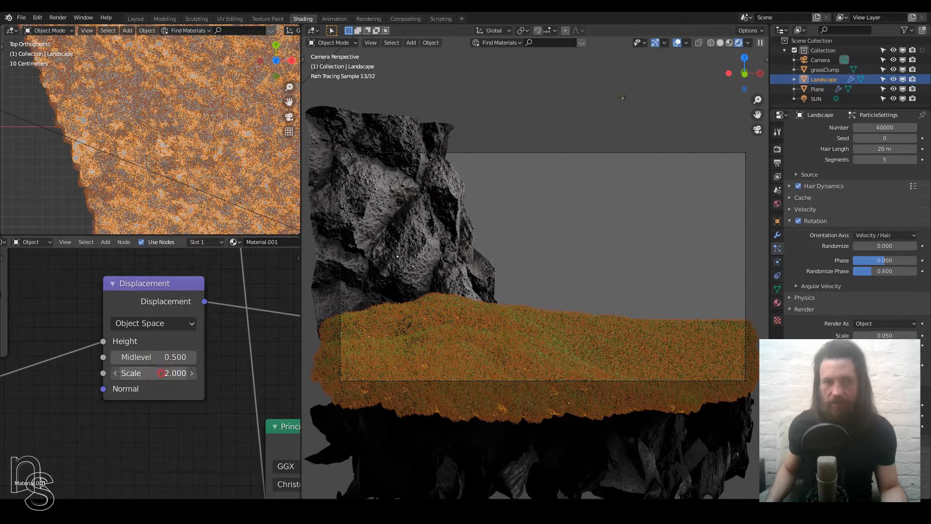
- Set the Displacement node's Scale to 0.3 and its Midlevel to 0.2
left_click(160, 373)
type(".3")
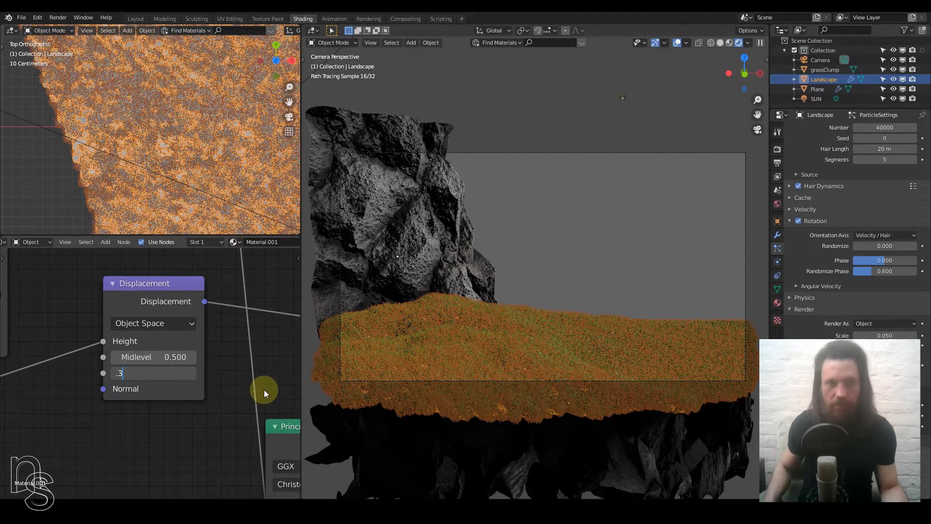
key("Return")
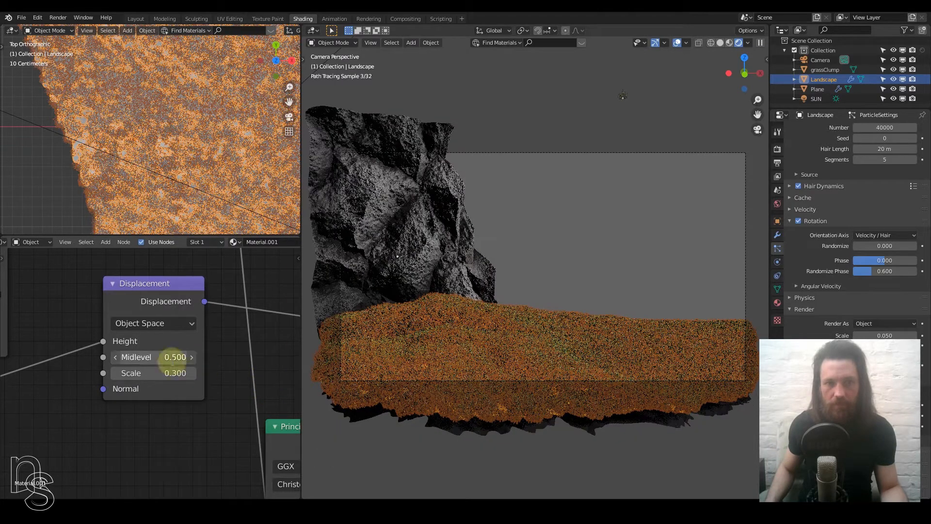
left_click(174, 358)
type(".2")
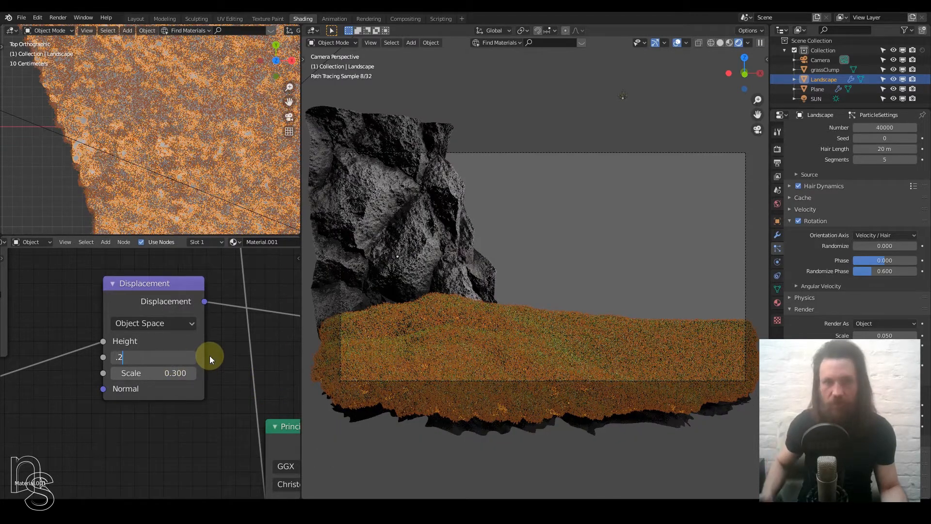
key("Return")
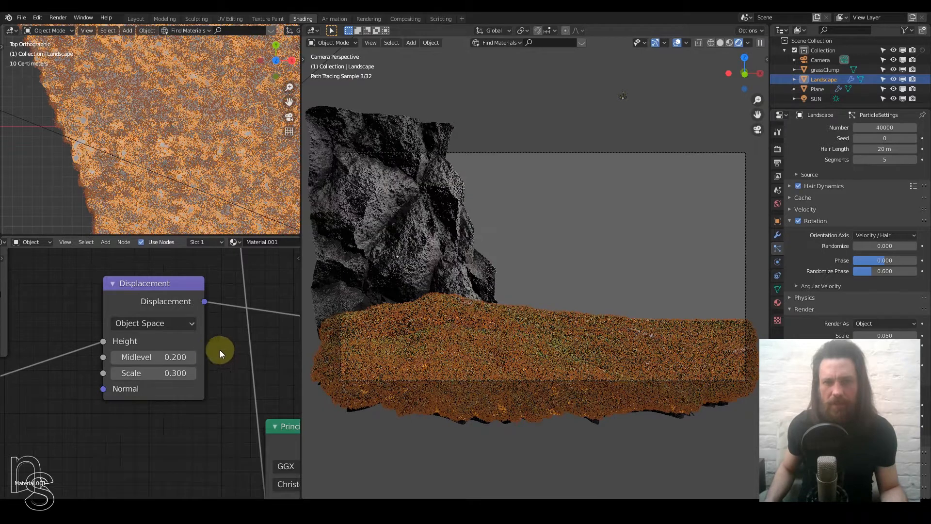
- Hide the viewport overlays, try a Midlevel of 0.3 on the Displacement node and settle on 0.1
left_click(677, 43)
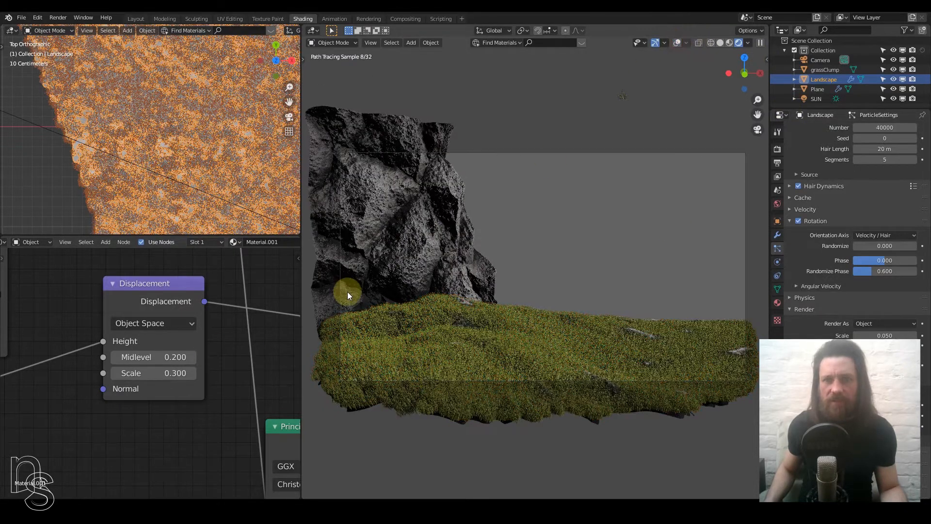
double_click(164, 356)
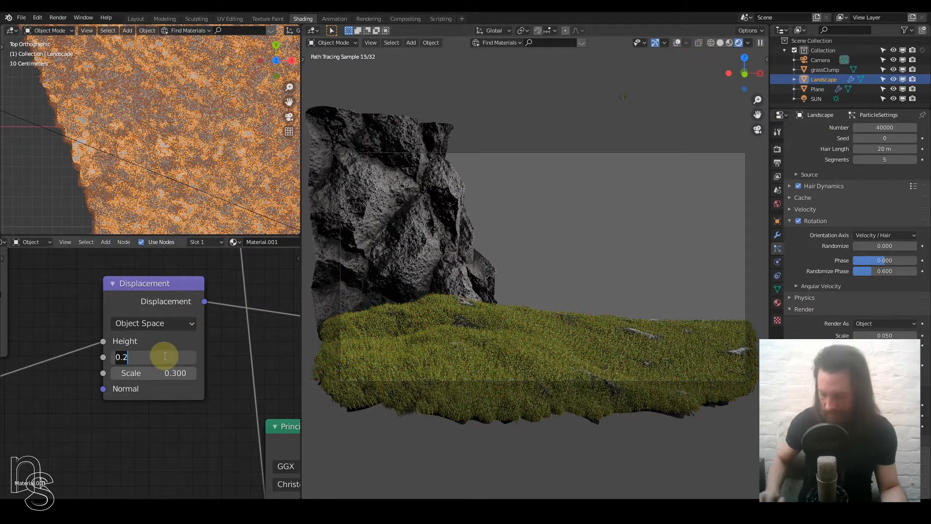
type(".3")
key("Return")
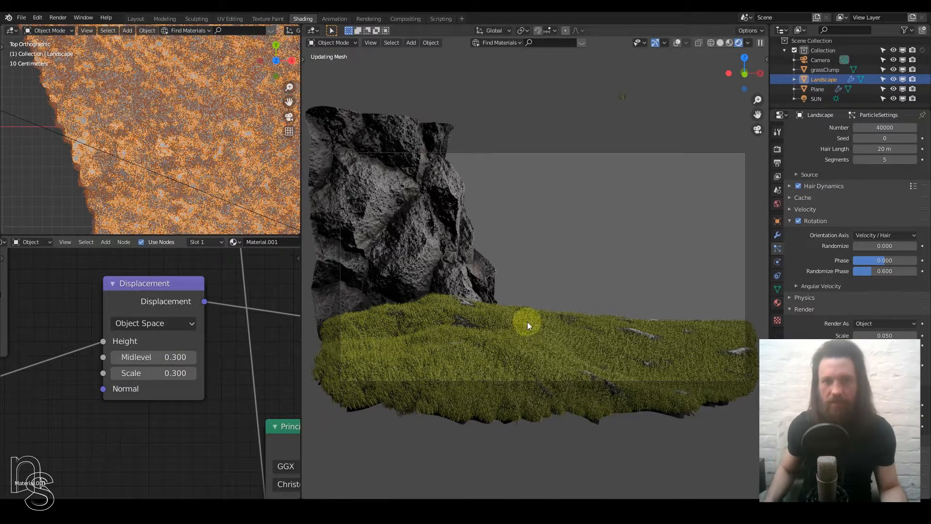
double_click(165, 356)
type(".1")
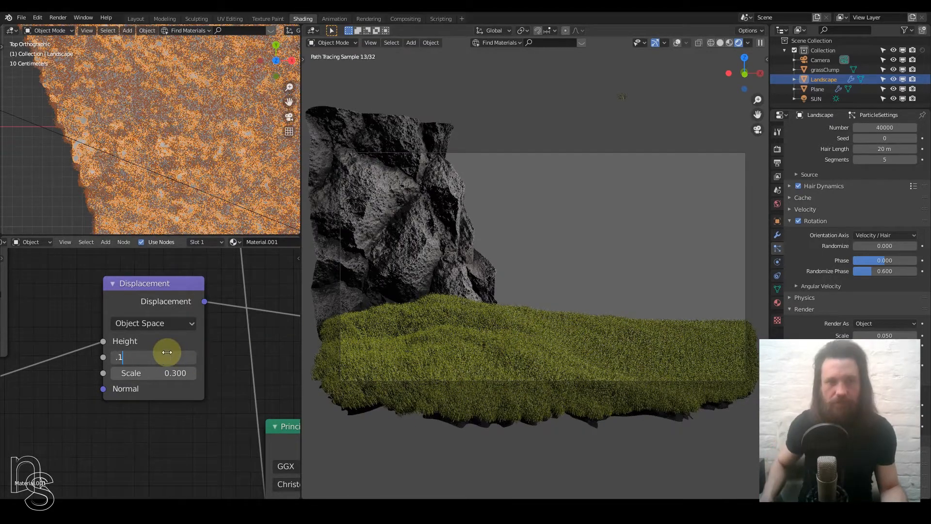
key("Return")
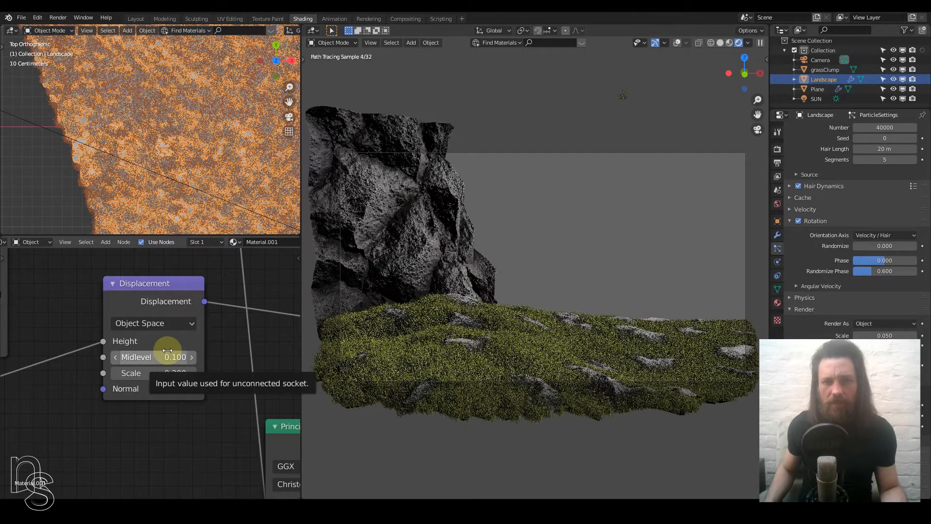
- Set the Scale of the landscape material's Voronoi Texture node to 0.3
scroll(155, 354, "down", 1)
middle_click_drag(111, 364, 217, 418)
scroll(187, 367, "up", 5)
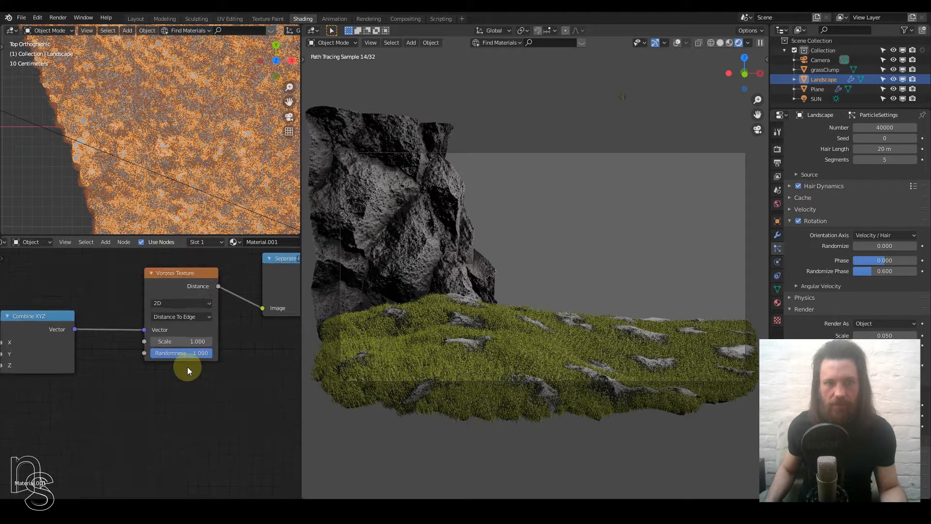
left_click(159, 341)
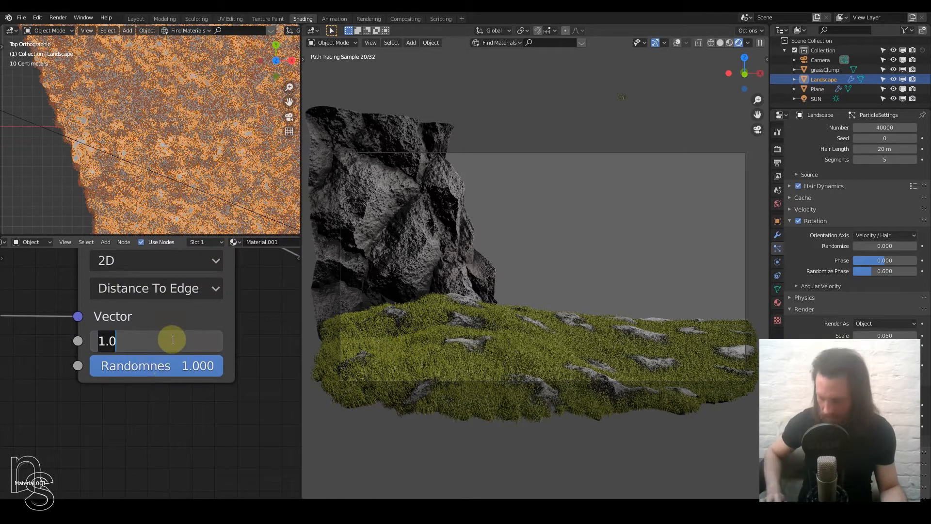
type(".3")
key("Return")
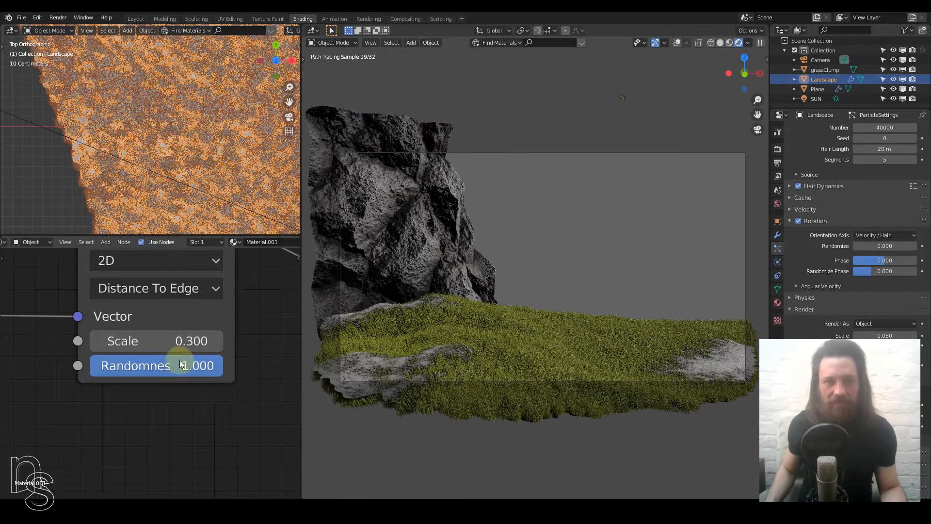
- Try Scale values of 0.5 and 0.6 on the Voronoi Texture node
left_click(175, 338)
key("BackSpace")
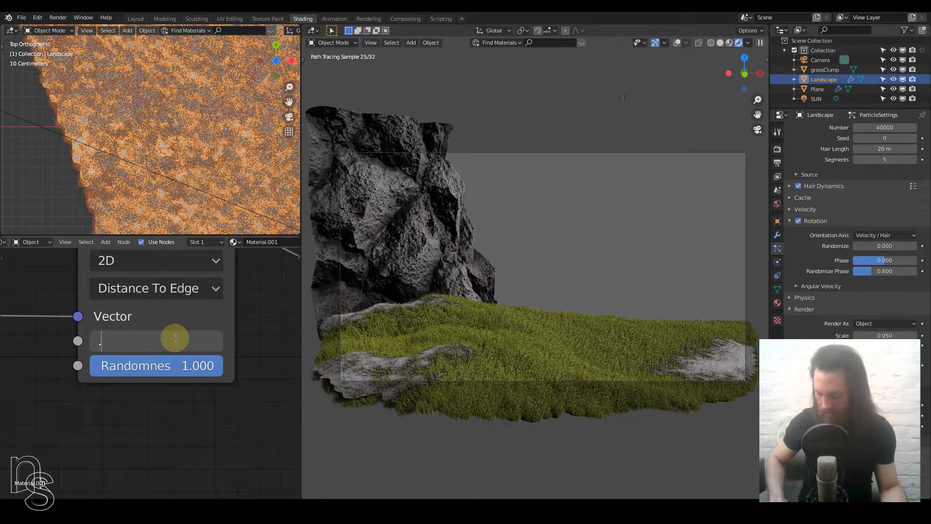
type(".5")
key("Return")
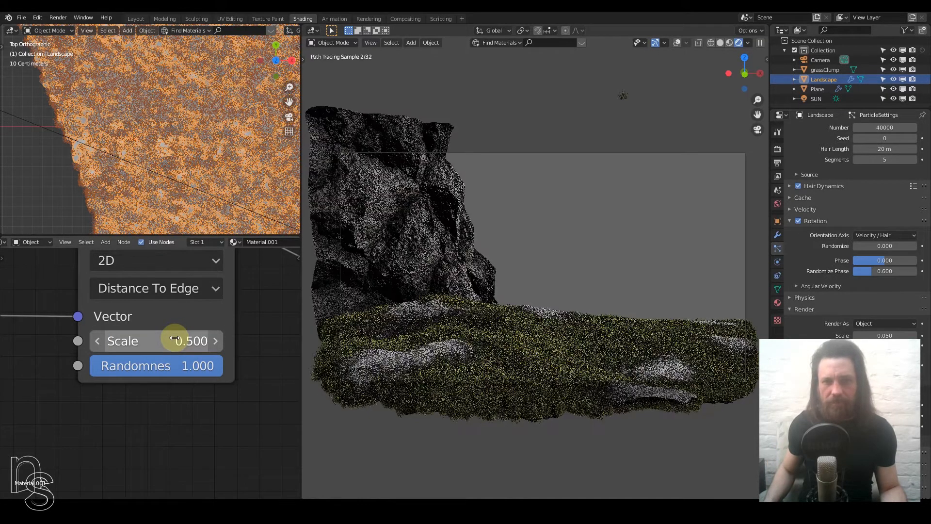
left_click(172, 336)
key("BackSpace")
type(".6")
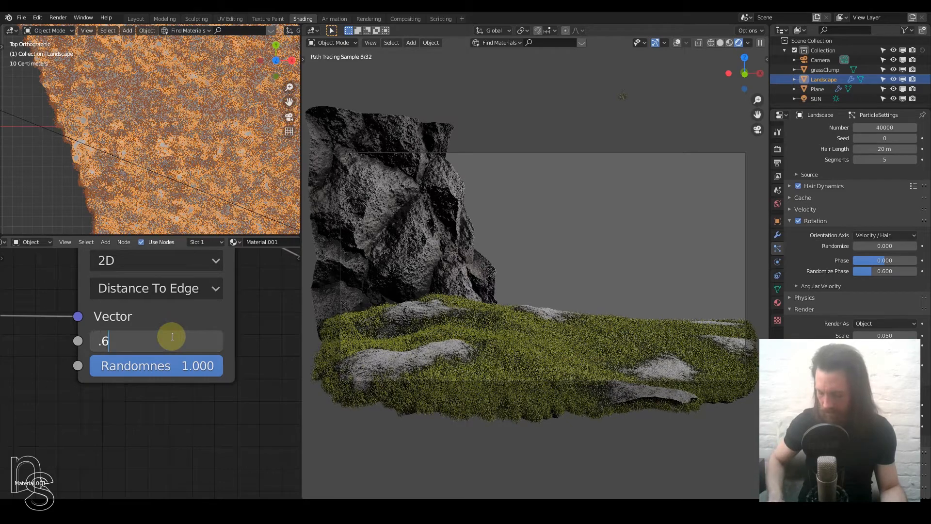
key("Return")
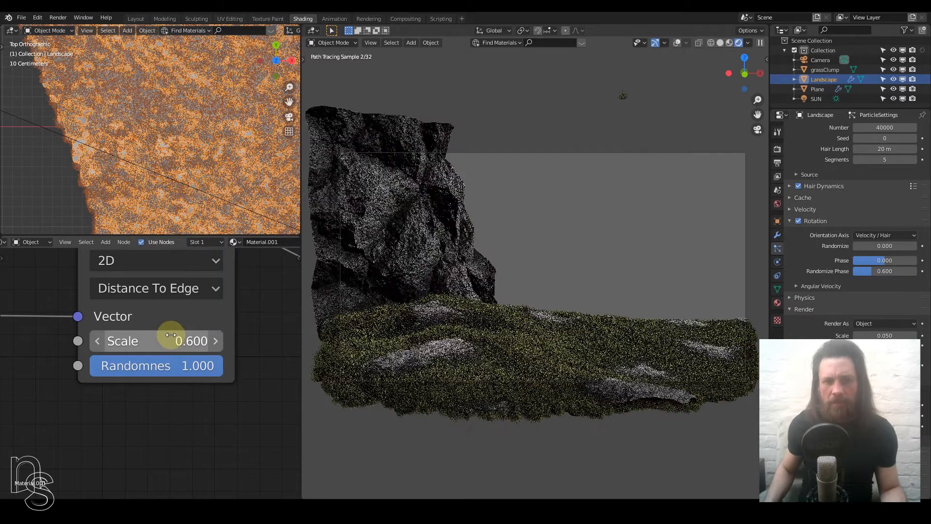
- Set the Voronoi Texture node's Scale to 0.8
left_click(164, 333)
key("BackSpace")
type(".8")
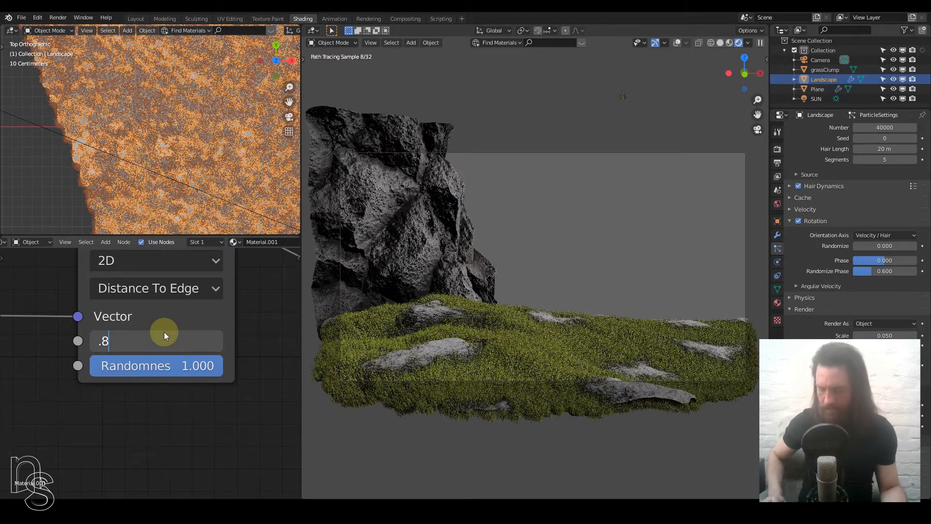
key("Return")
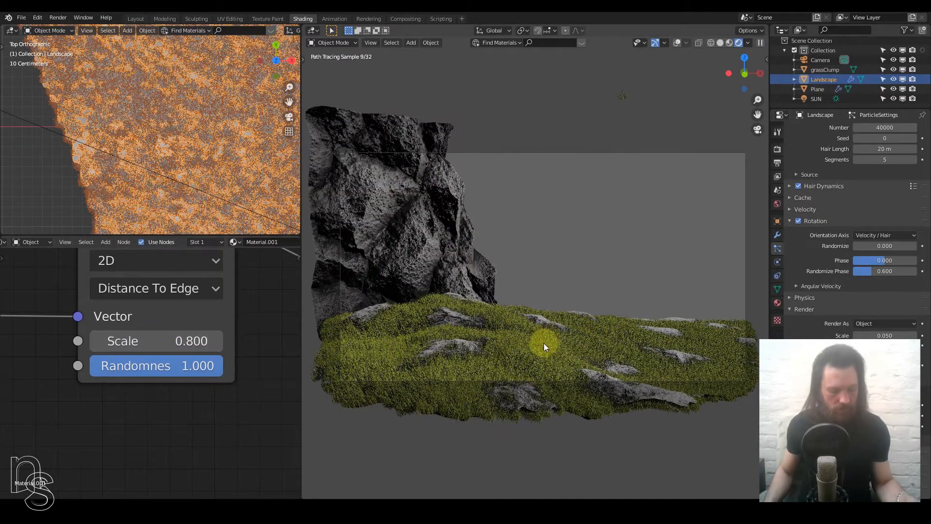
- Inspect the rock patches in the grass from outside the camera and return to the camera view
key("KP_0")
scroll(539, 320, "up", 6)
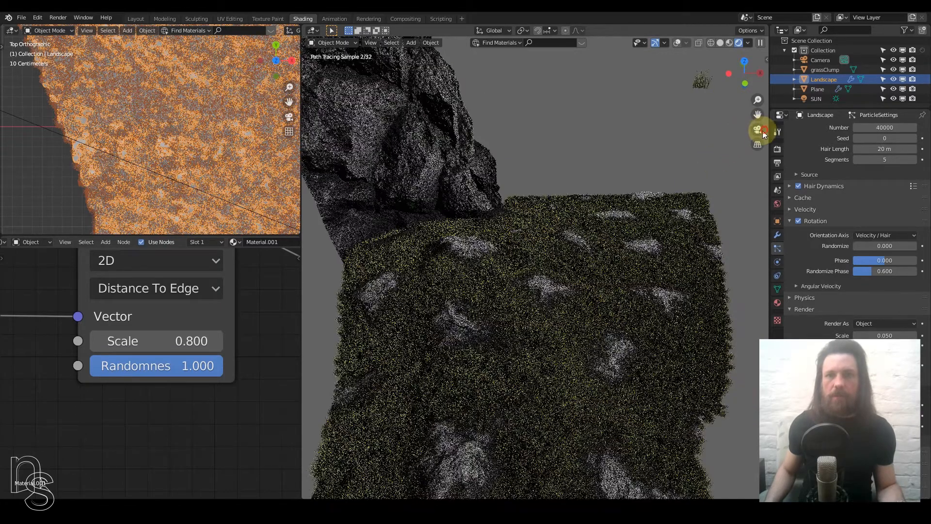
left_click(763, 130)
left_click(758, 130)
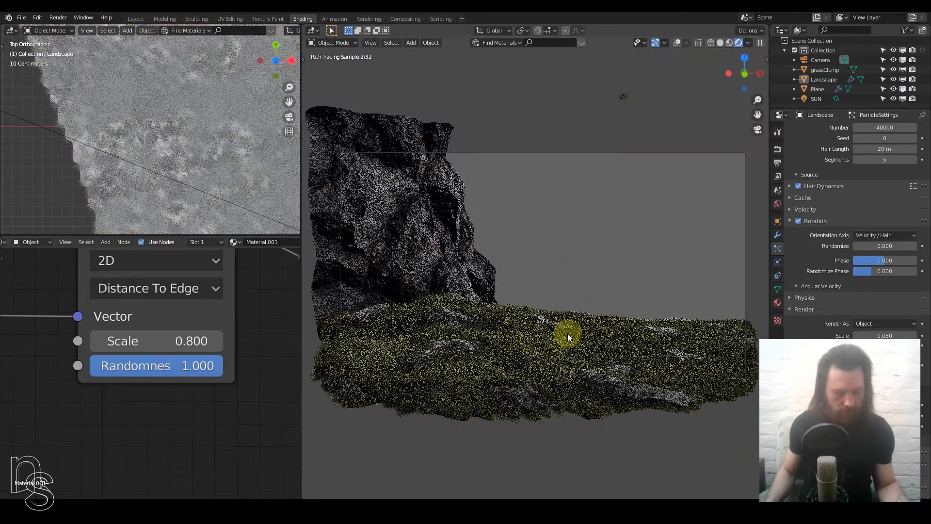
- Switch the camera viewport to Solid shading with overlays shown and hide the landscape's grass particle system in the viewport
left_click(720, 44)
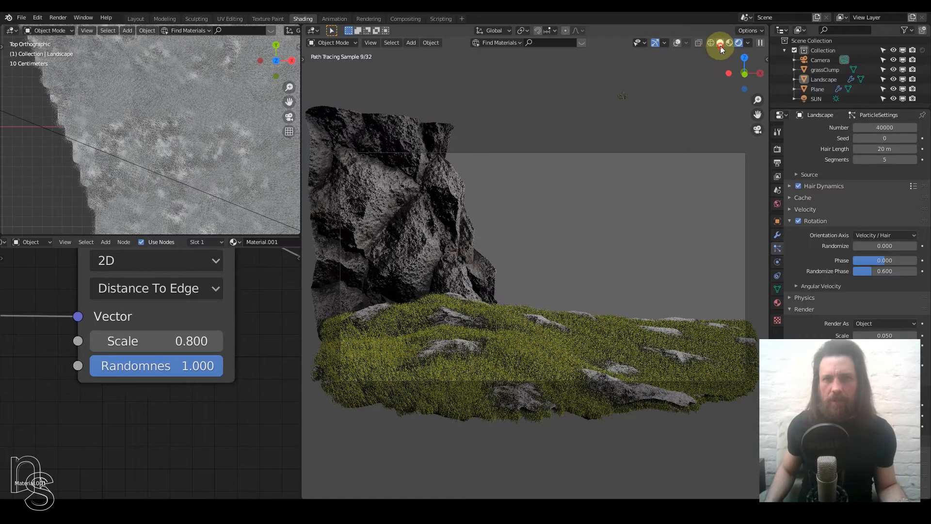
key("alt+shift+z")
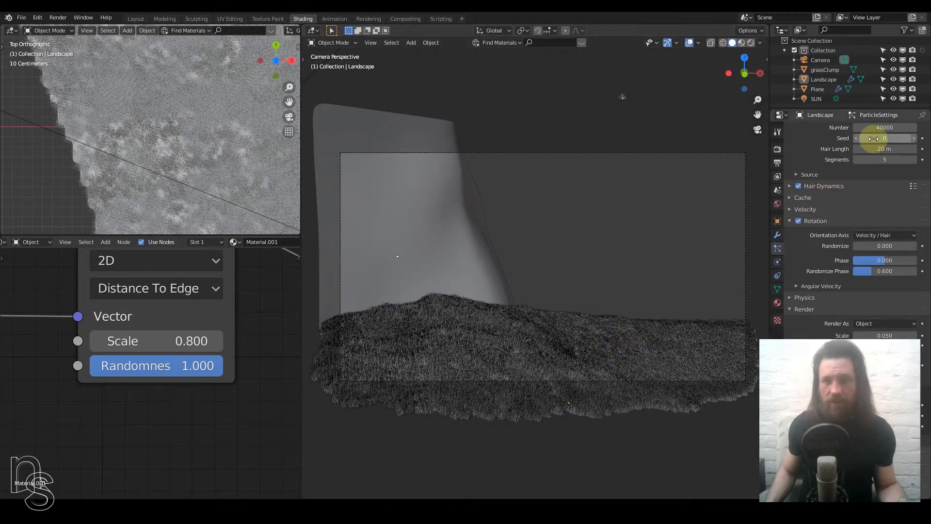
scroll(868, 141, "up", 5)
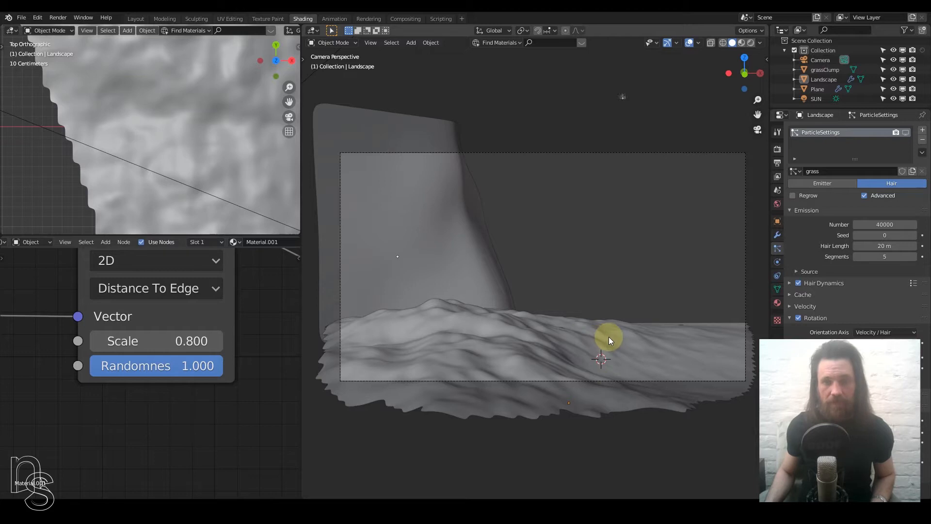
- Add a Sapling Tree Gen curve tree to the landscape and view the whole tree
key("shift+a")
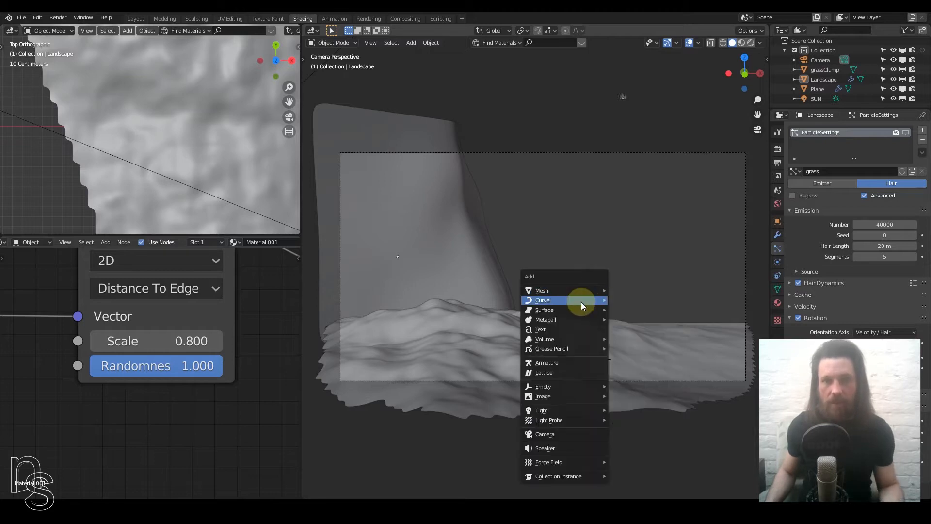
mouse_move(581, 301)
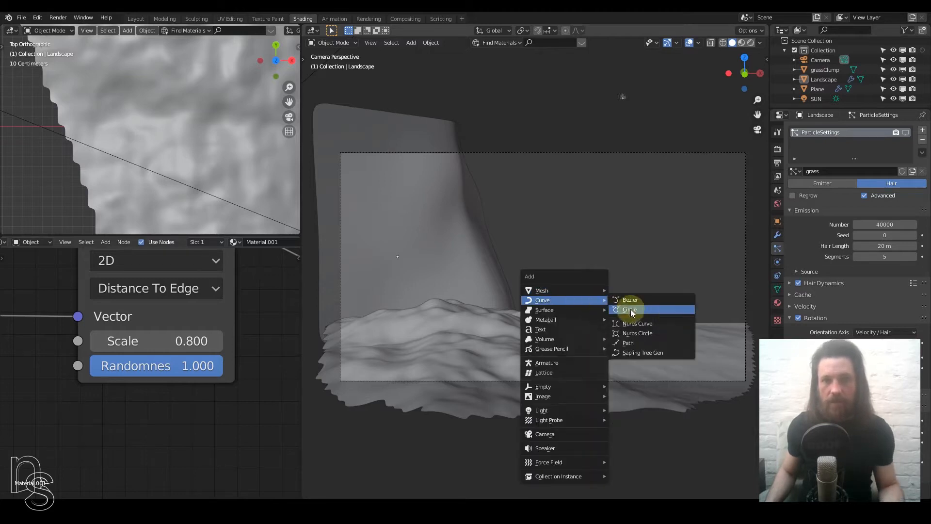
left_click(668, 353)
scroll(560, 245, "down", 3)
middle_click_drag(561, 242, 557, 251)
scroll(556, 251, "down", 1)
middle_click_drag(550, 214, 534, 331, "shift")
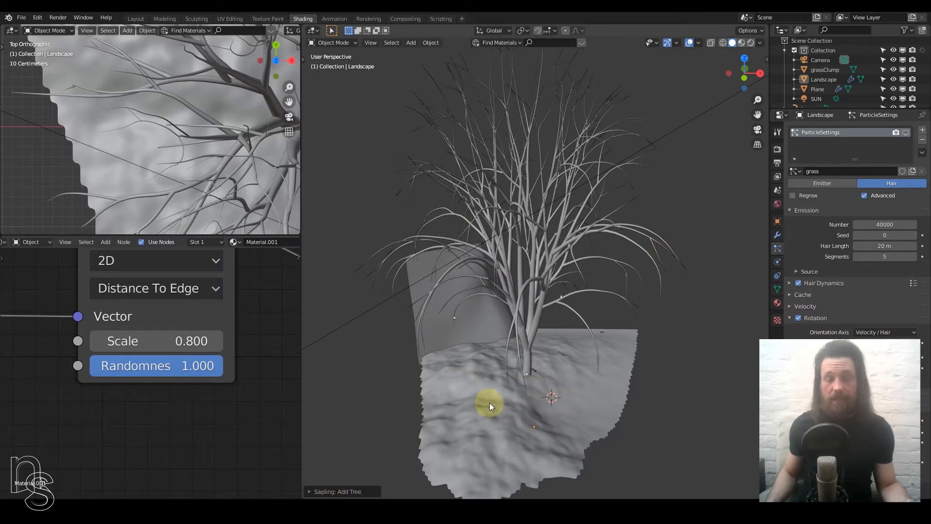
- Load the white_birch preset in the Sapling settings for the new tree
left_click(332, 490)
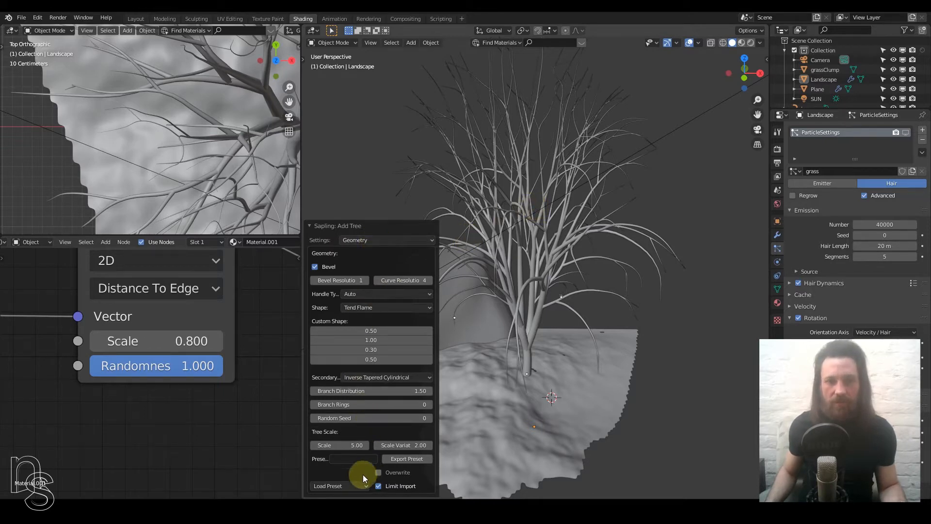
left_click(344, 485)
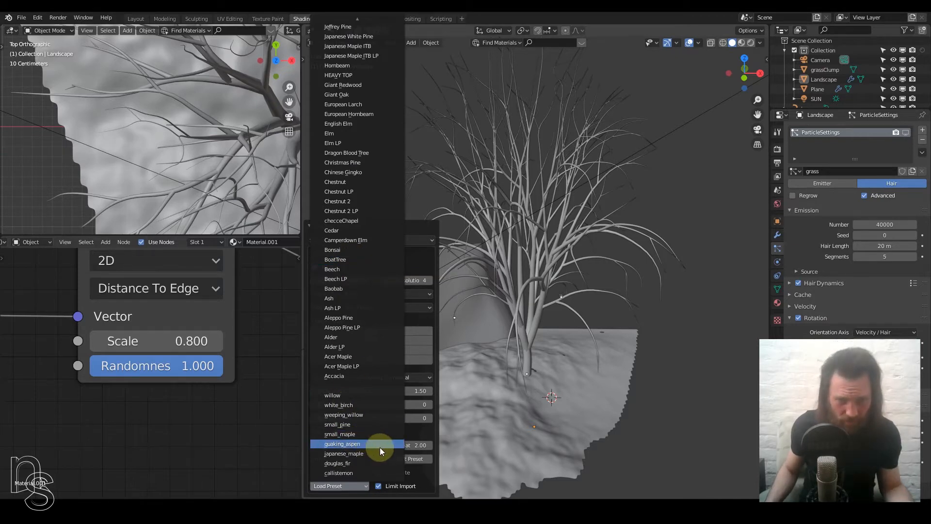
left_click(362, 471)
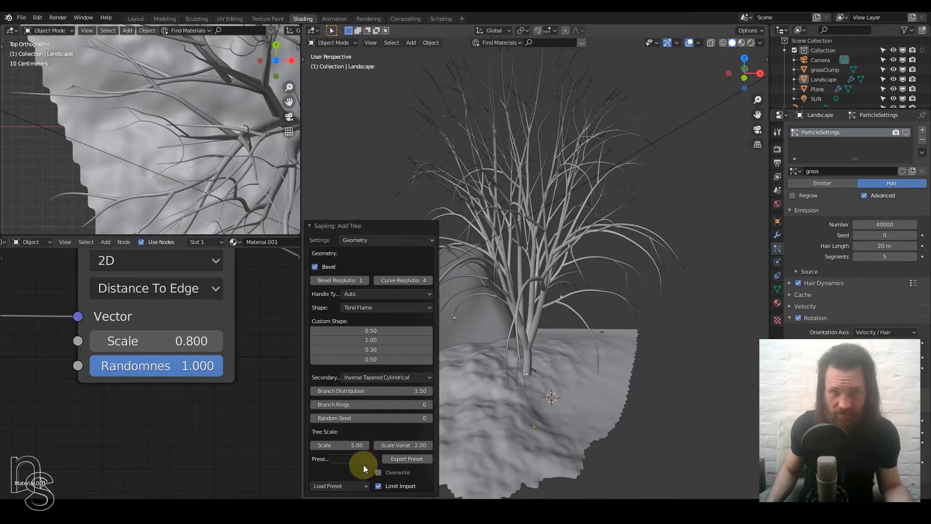
left_click(359, 487)
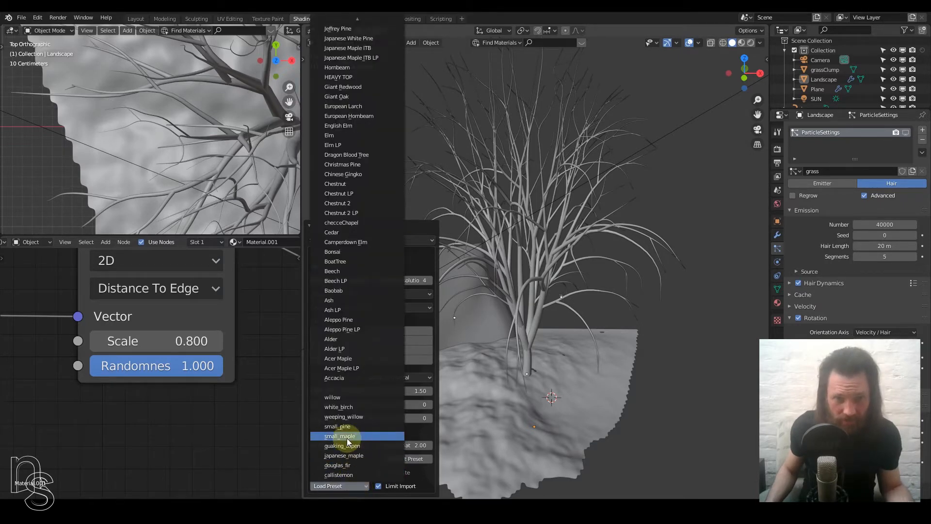
left_click(370, 404)
scroll(510, 307, "down", 10)
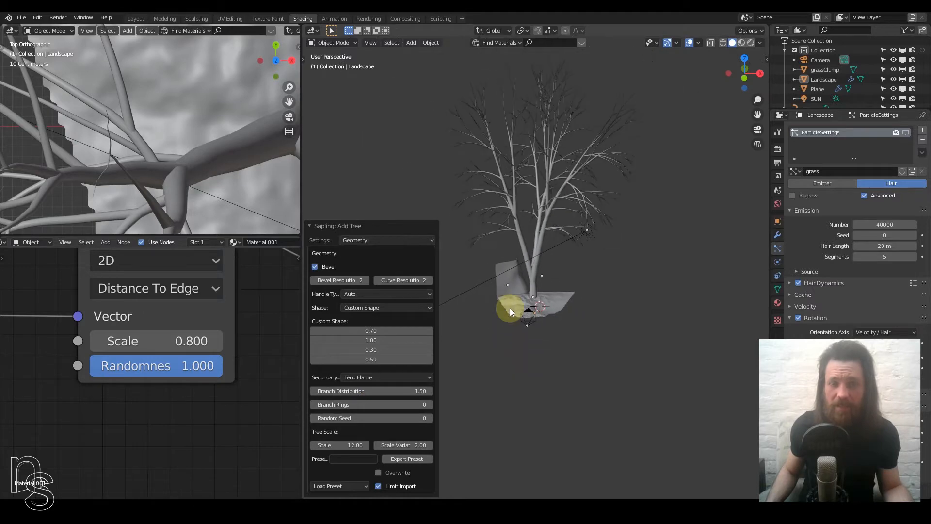
- Set the Sapling tree's Branch Splitting Levels to 3
left_click(385, 240)
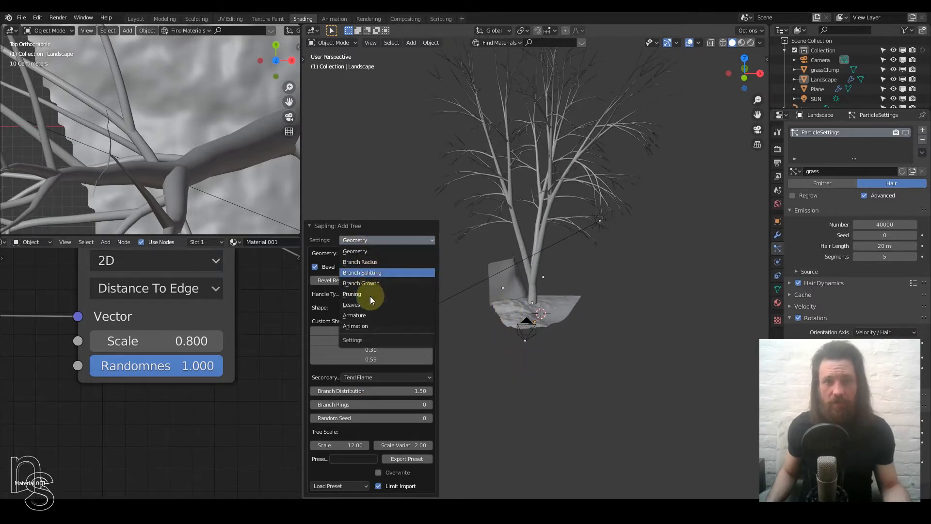
left_click(361, 272)
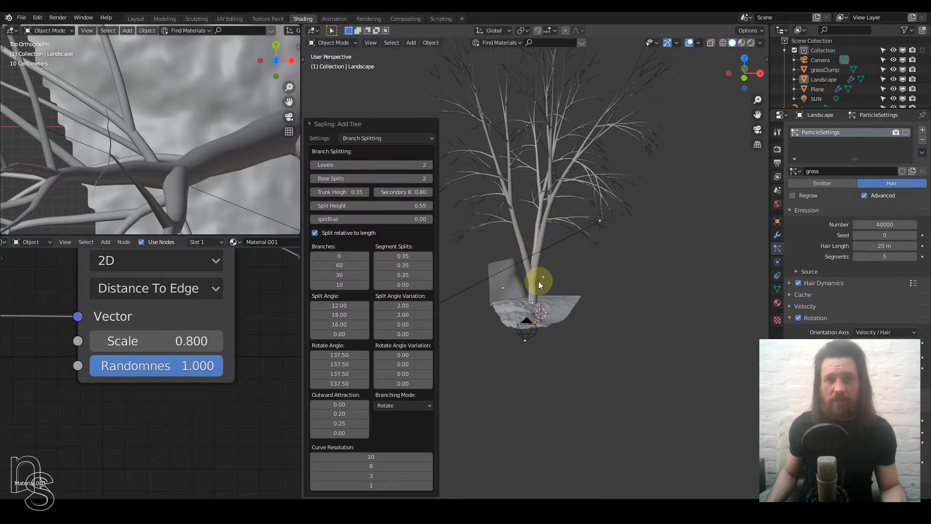
left_click(430, 164)
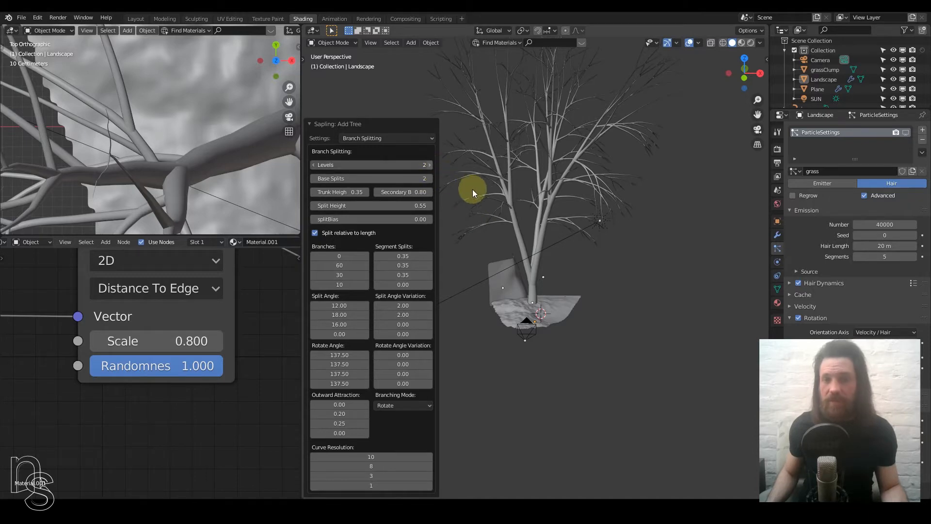
middle_click_drag(531, 179, 557, 236)
scroll(556, 230, "up", 5)
scroll(525, 136, "down", 4)
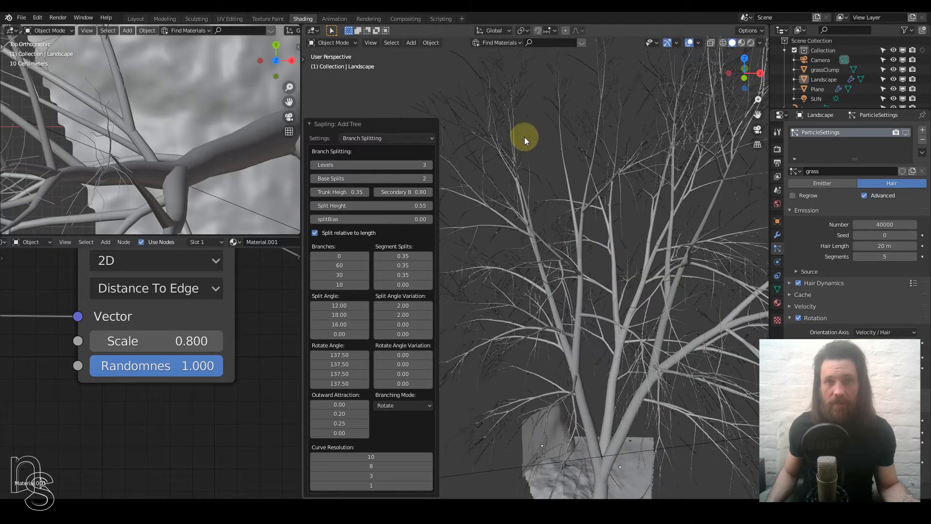
- Enable Show Leaves in the Sapling tree's Leaves settings
left_click(420, 138)
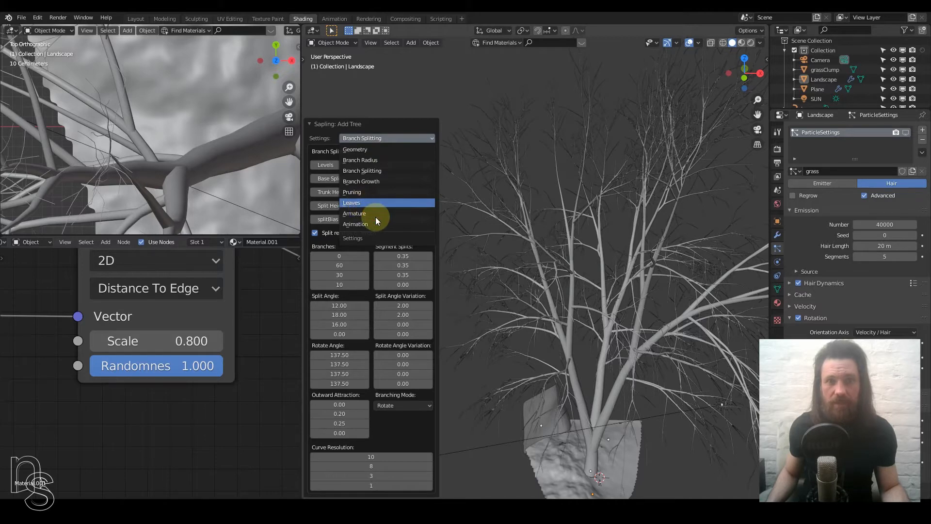
left_click(366, 205)
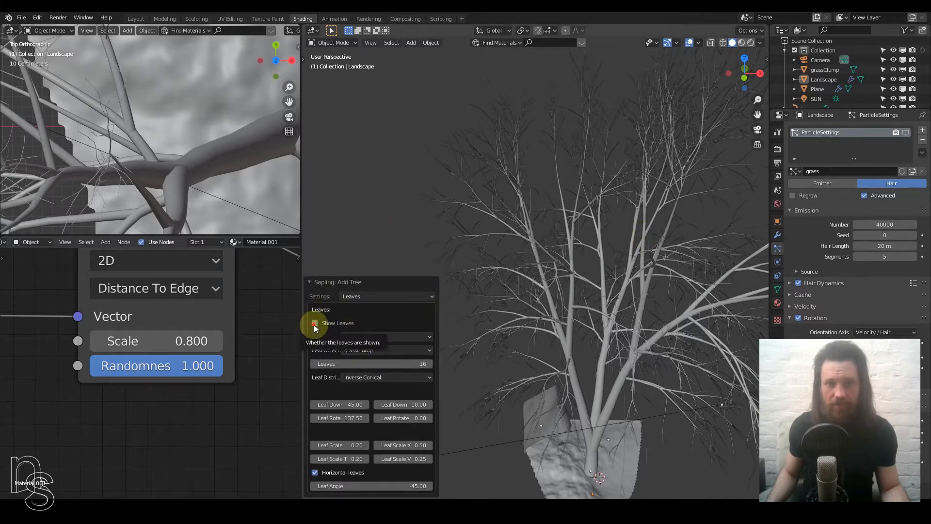
left_click(408, 327)
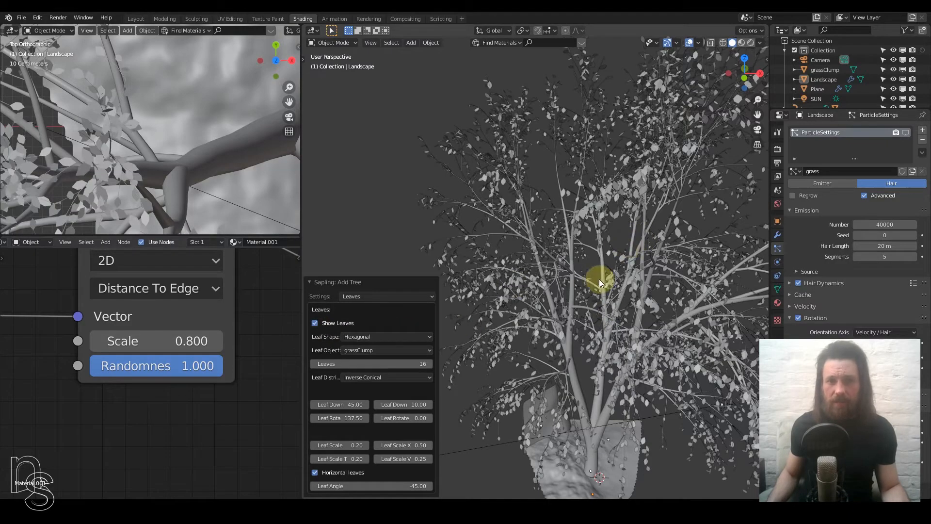
middle_click_drag(607, 309, 623, 283)
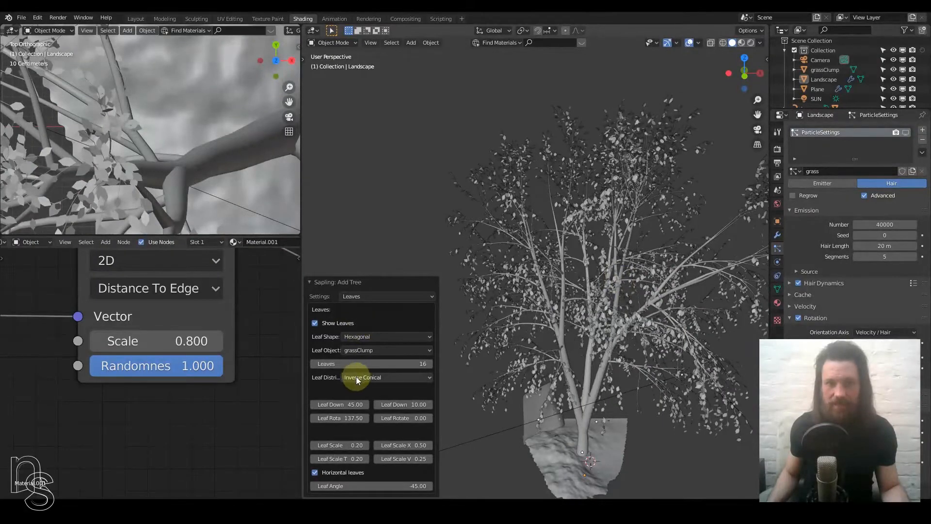
- Set the third Branches value in the Sapling tree's Branch Splitting settings to 50
left_click(371, 298)
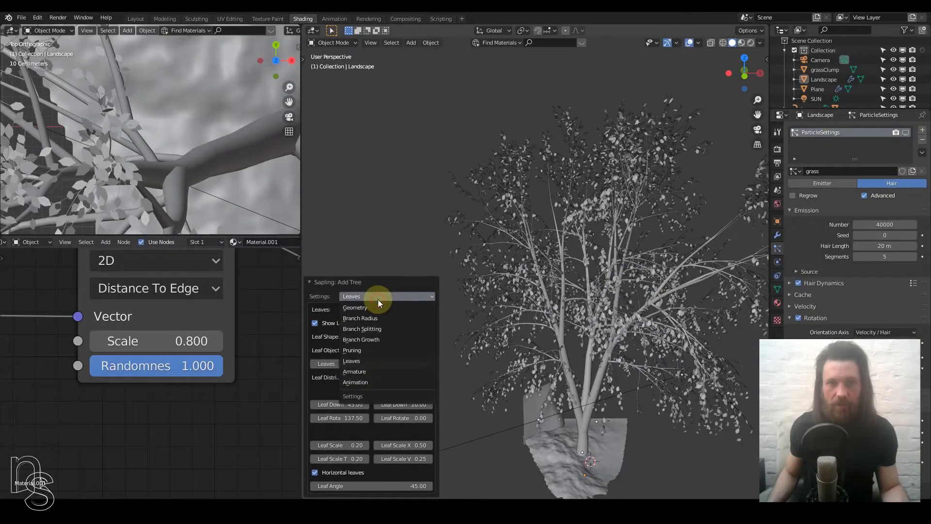
left_click(377, 325)
scroll(591, 218, "up", 5)
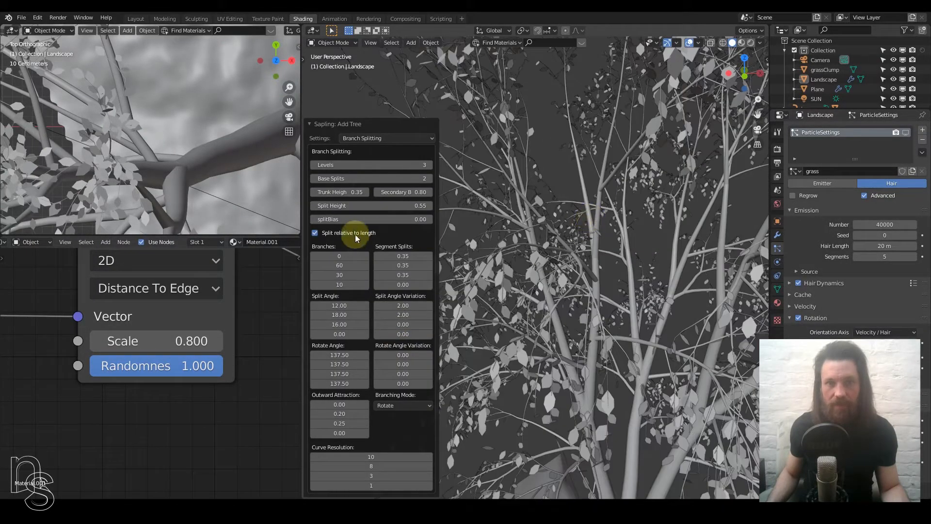
scroll(538, 245, "up", 4)
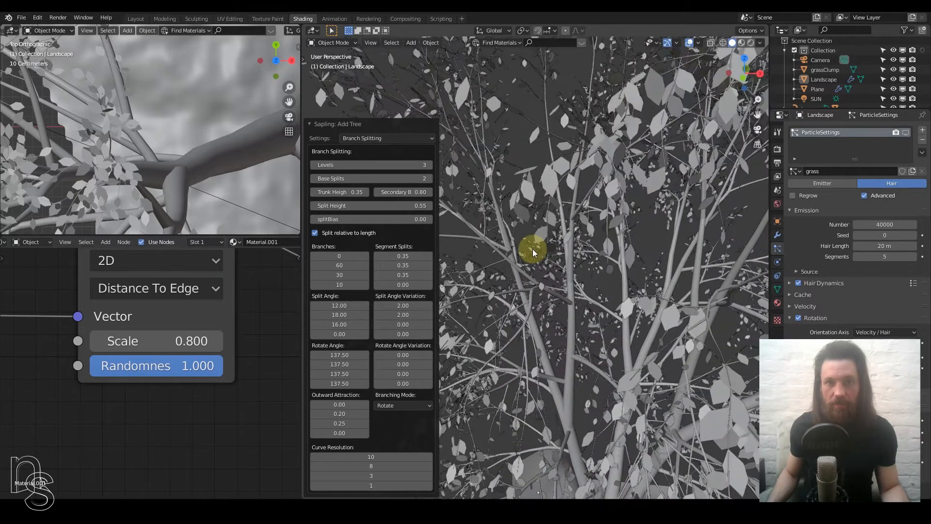
scroll(533, 248, "up", 2)
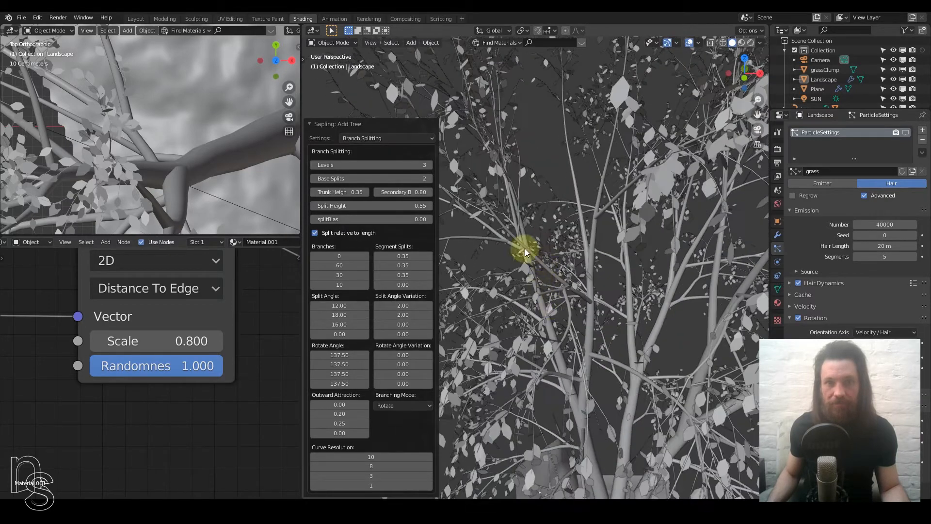
double_click(347, 274)
type("5")
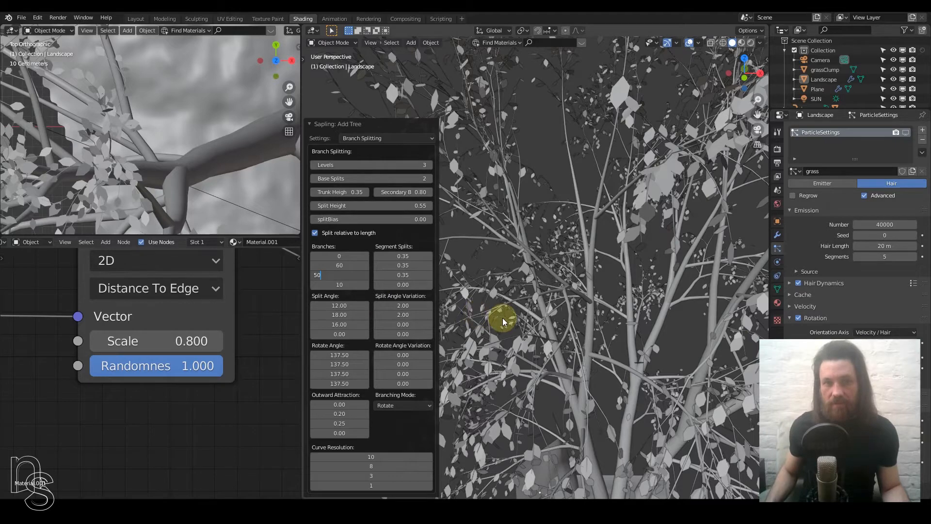
key("Return")
scroll(588, 283, "down", 5)
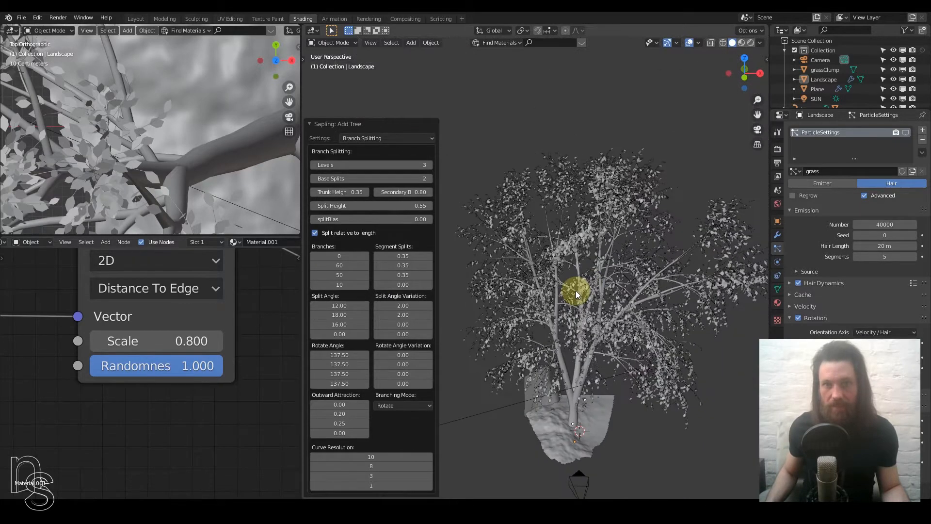
middle_click_drag(575, 290, 473, 191)
- Set the Sapling tree's Leaves count to 40 and check the denser foliage
left_click(409, 140)
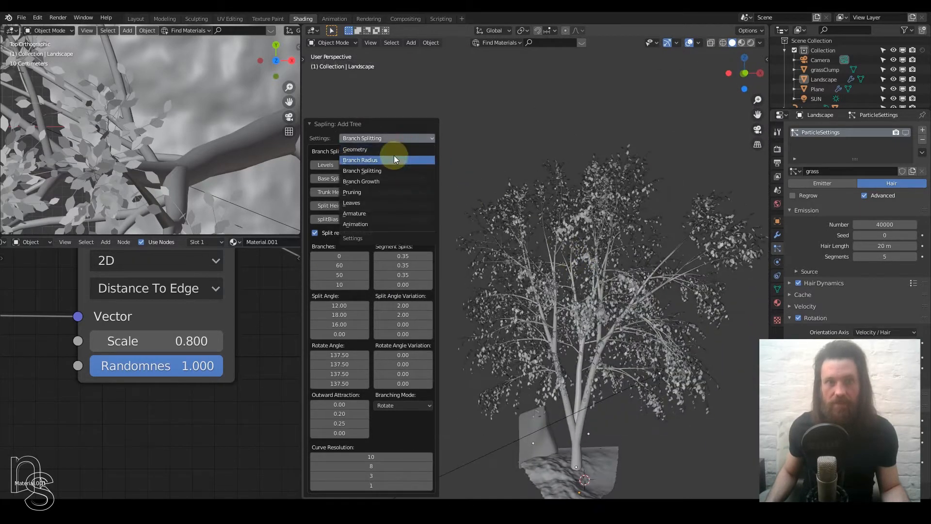
left_click(369, 202)
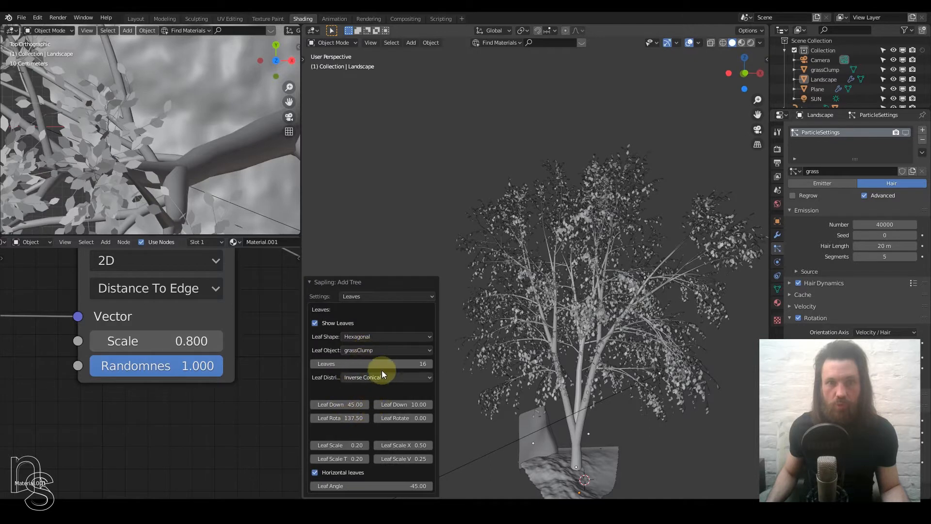
left_click(375, 363)
type("4")
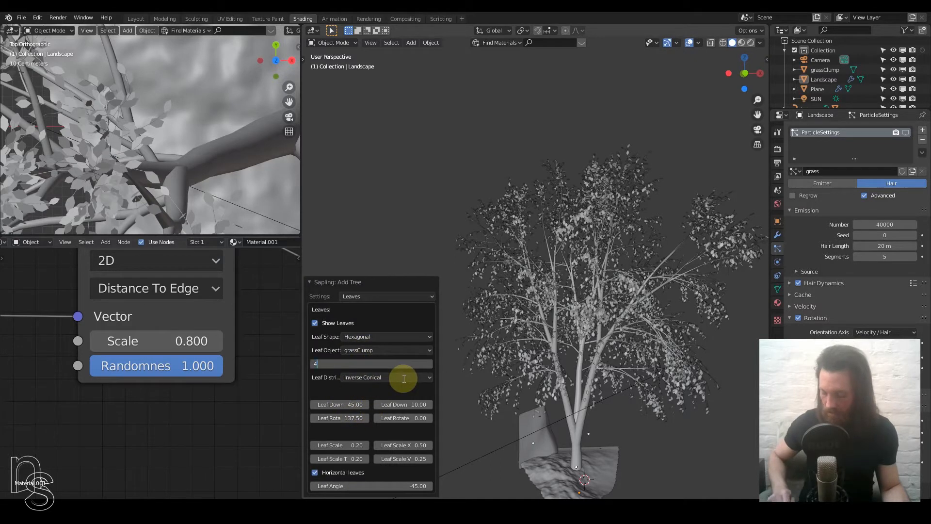
type("0")
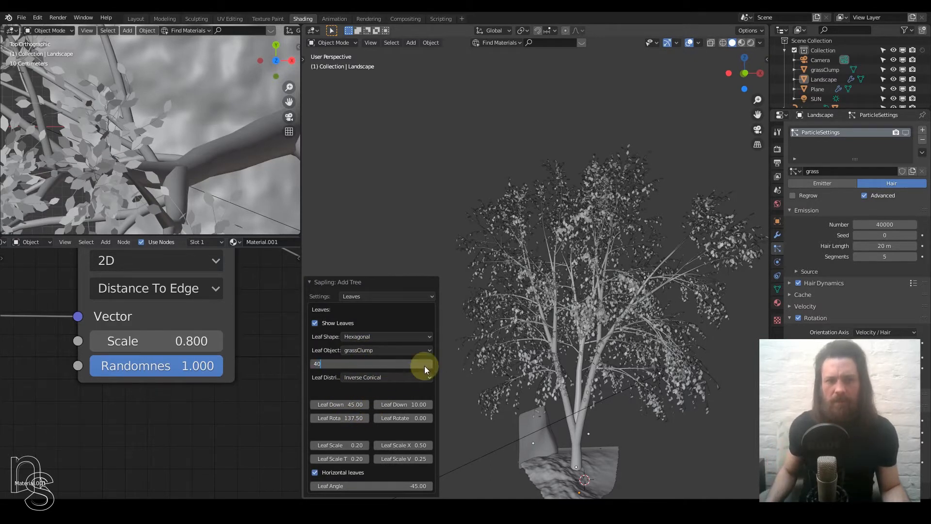
key("Return")
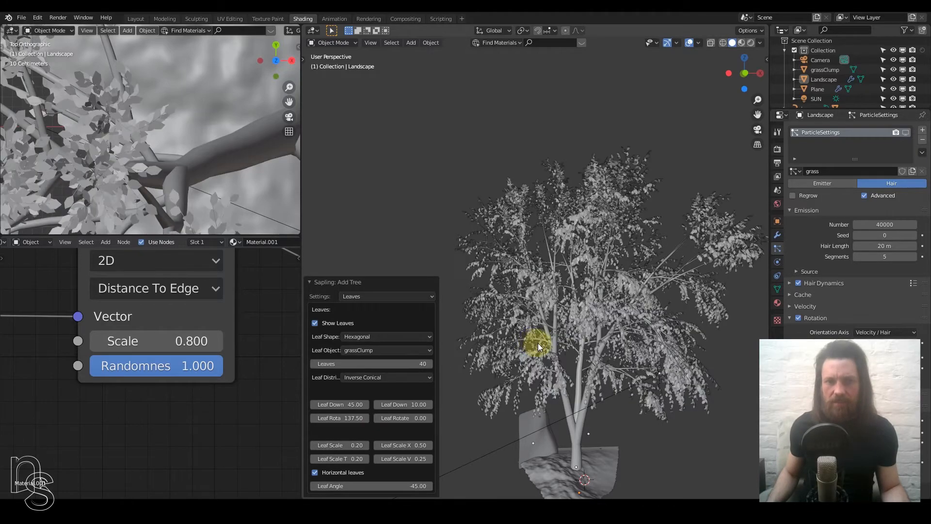
middle_click_drag(545, 347, 614, 268)
scroll(597, 339, "up", 5)
scroll(597, 336, "down", 3)
scroll(594, 334, "down", 2)
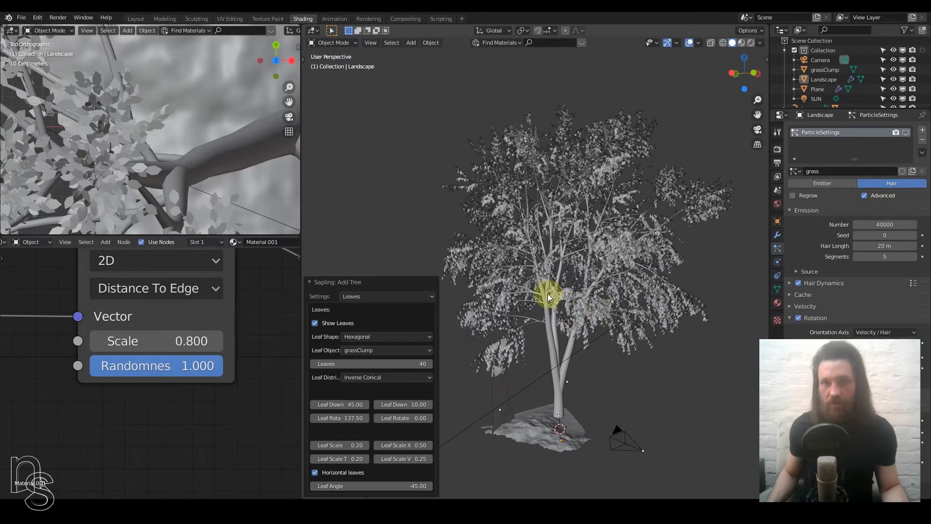
- Create a new material for the tree's leaves object and set its Base Color to dark green
middle_click_drag(548, 293, 570, 351)
left_click(580, 365)
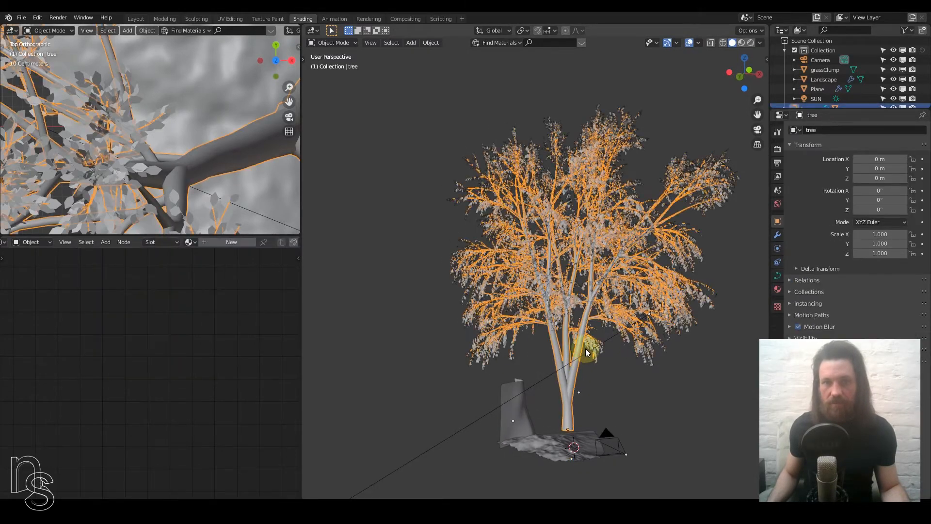
left_click(610, 113)
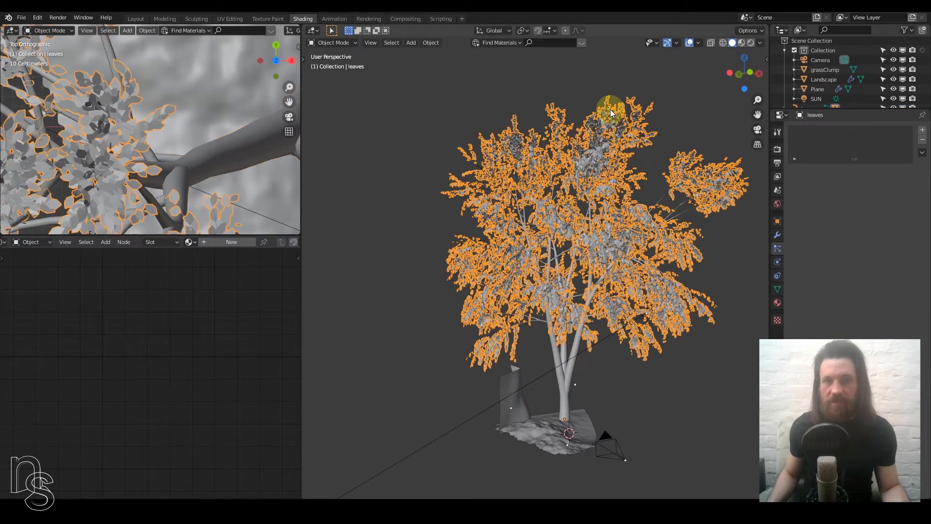
left_click(777, 302)
left_click(829, 163)
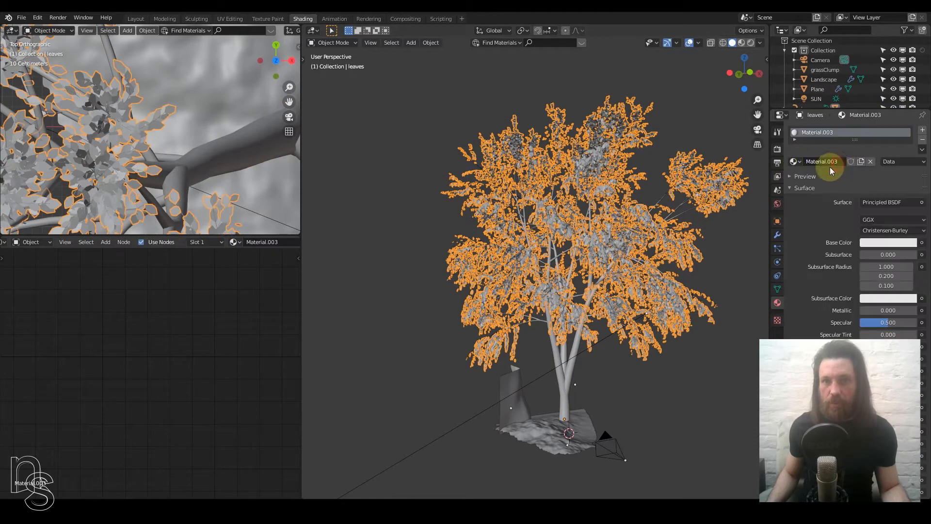
left_click(877, 243)
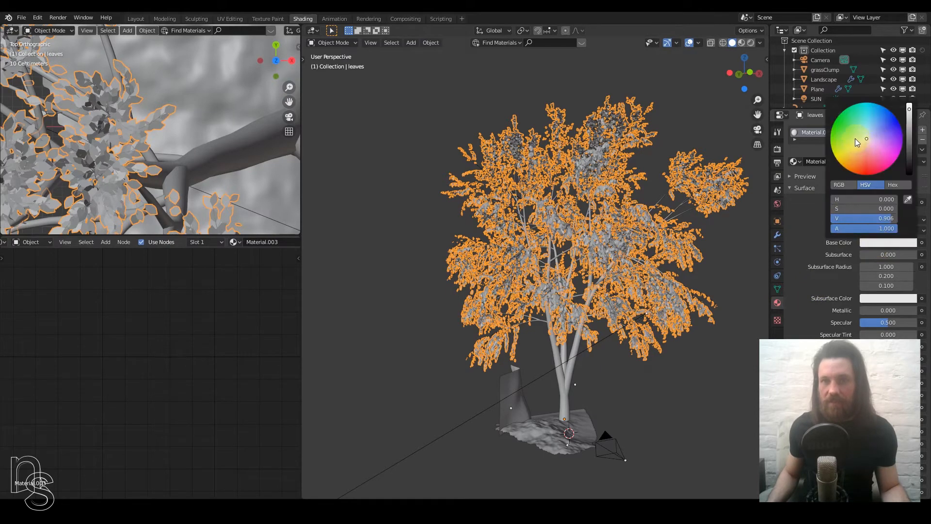
left_click(841, 138)
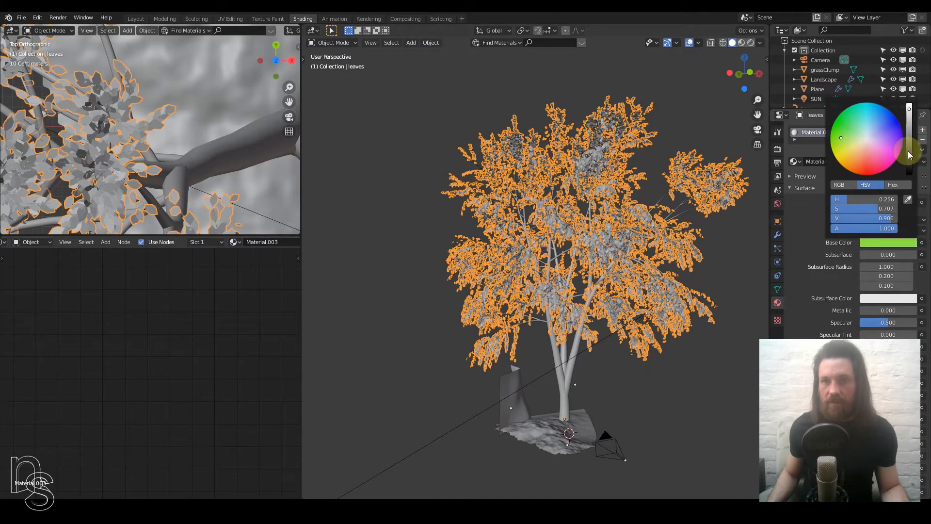
left_click_drag(909, 155, 909, 141)
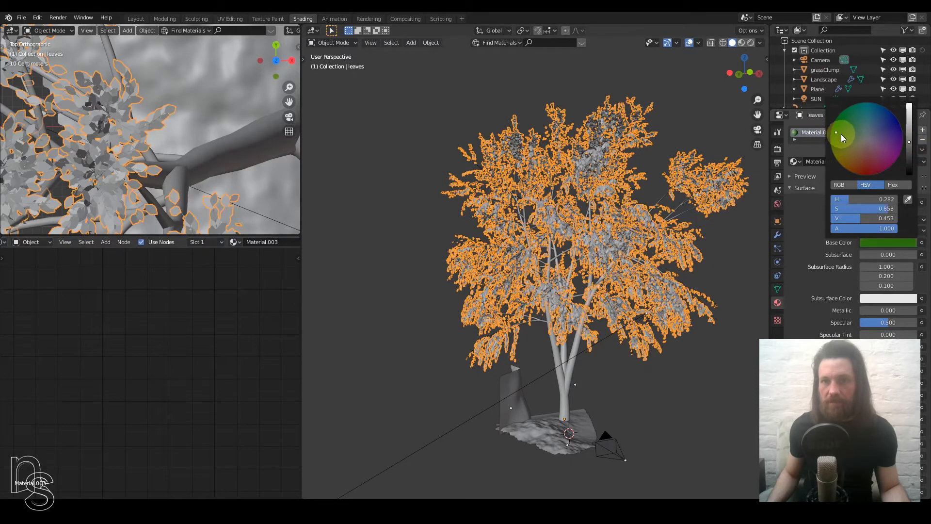
left_click(840, 133)
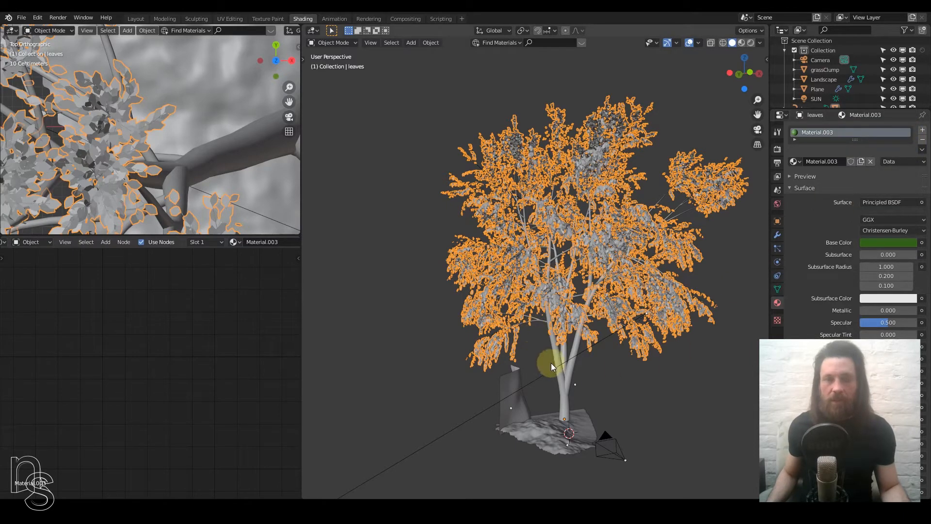
- Create a new material for the tree's trunk and branches and set its Base Color to dark brown
left_click(562, 370)
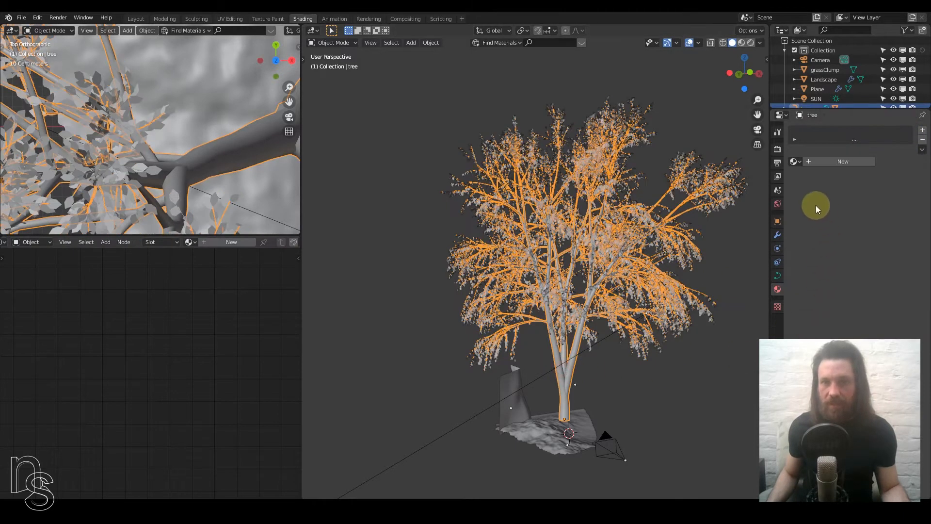
left_click(798, 161)
left_click(837, 228)
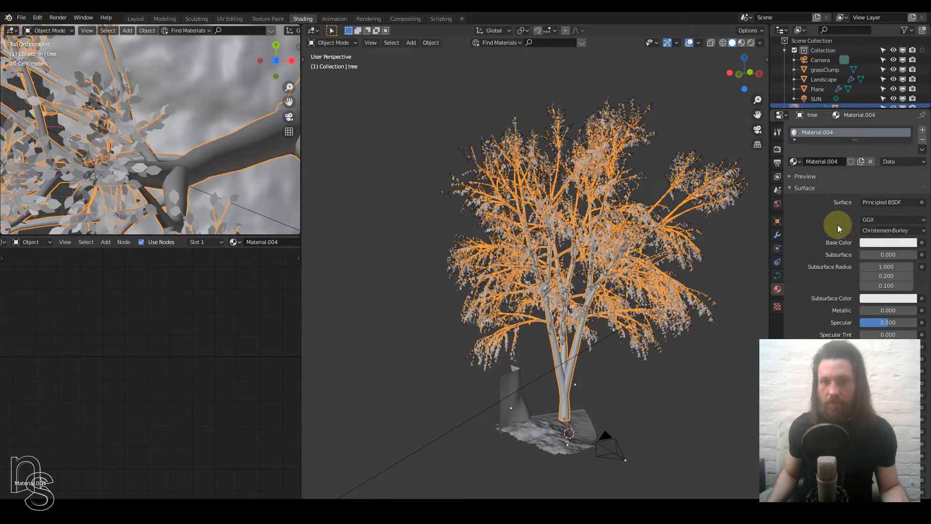
left_click(887, 242)
left_click(865, 163)
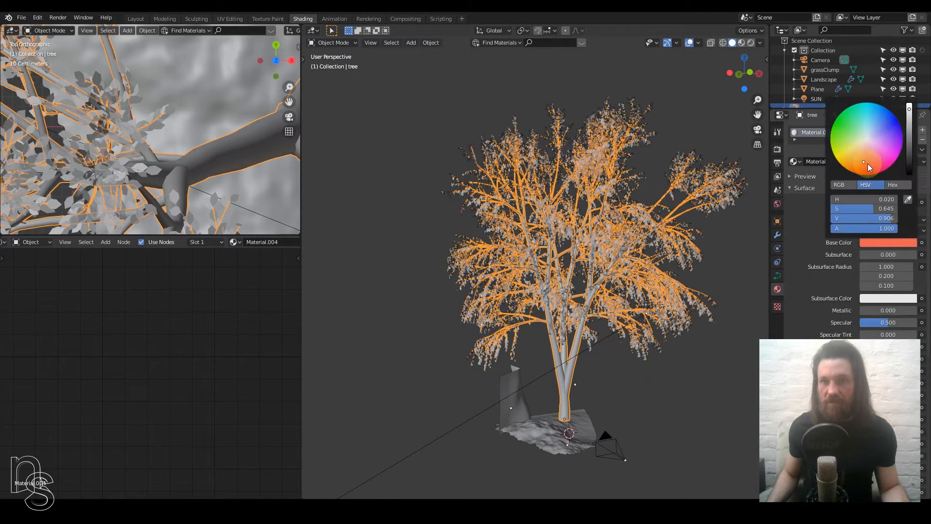
left_click(909, 163)
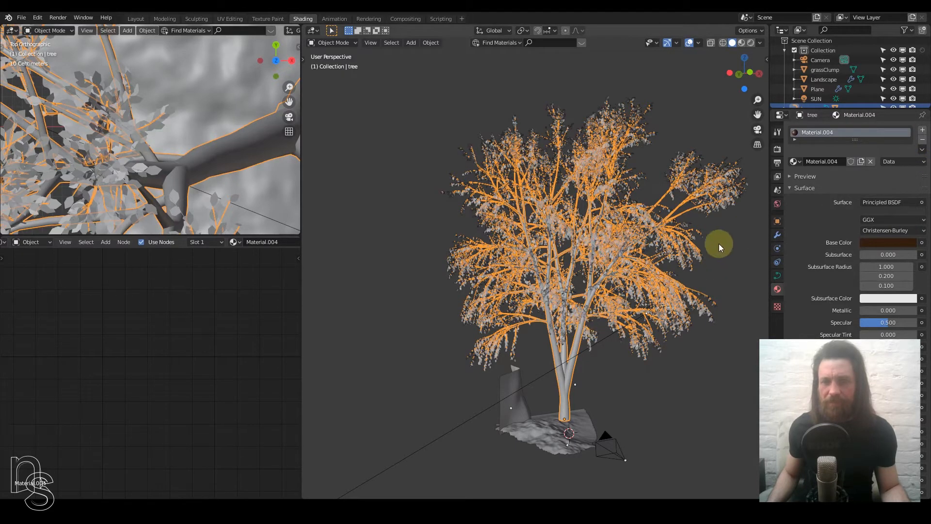
- Preview the tree's leaf and bark materials in rendered shading from another angle, and return to solid shading
left_click(751, 44)
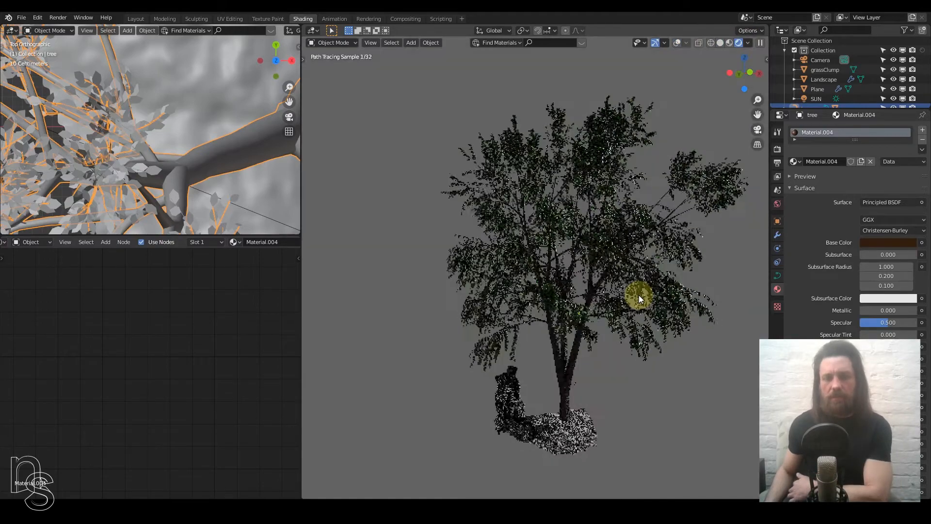
middle_click_drag(574, 316, 597, 311)
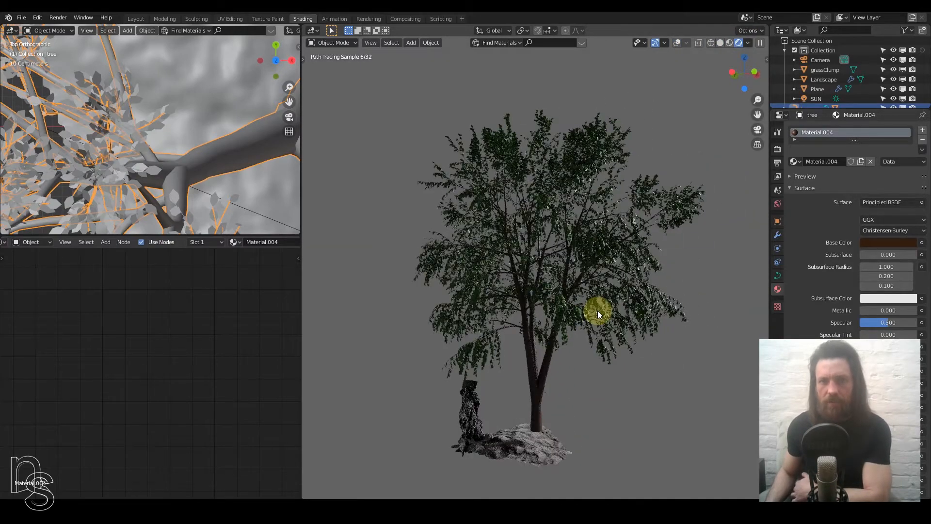
left_click(718, 44)
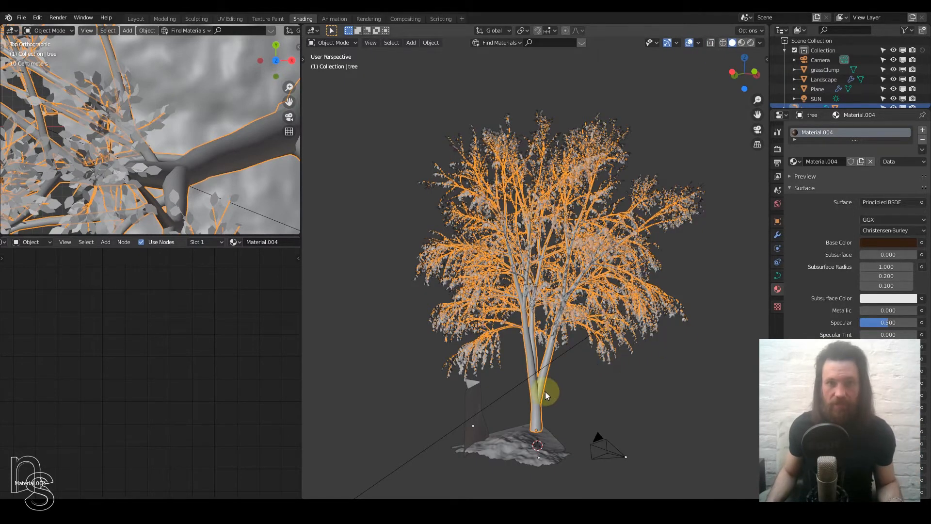
- Select the tree object and scale it down uniformly to about 0.206
left_click(615, 394)
left_click(634, 322)
left_click(588, 263)
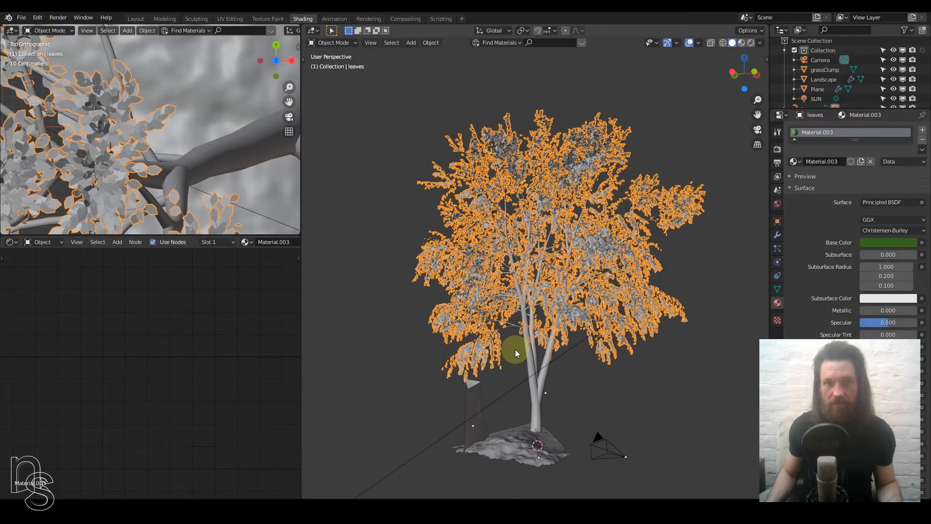
left_click(535, 349)
key("s")
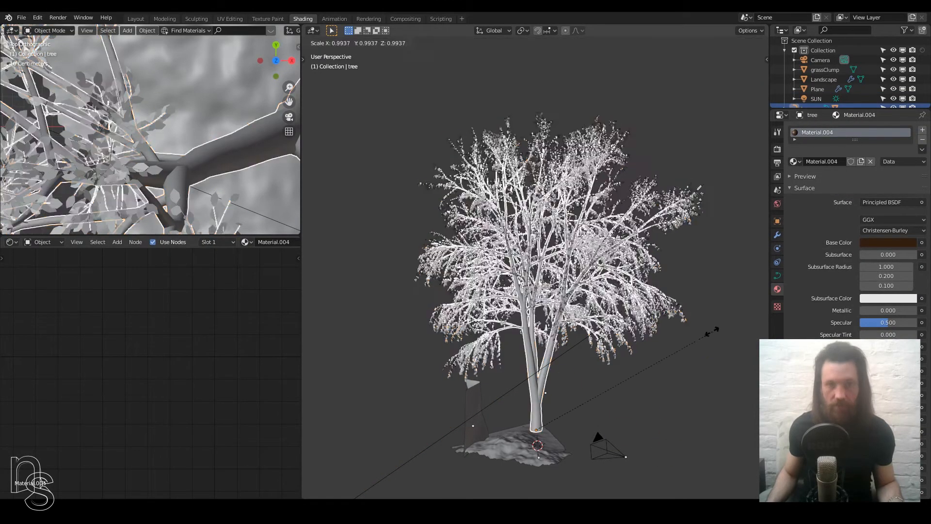
left_click(562, 444)
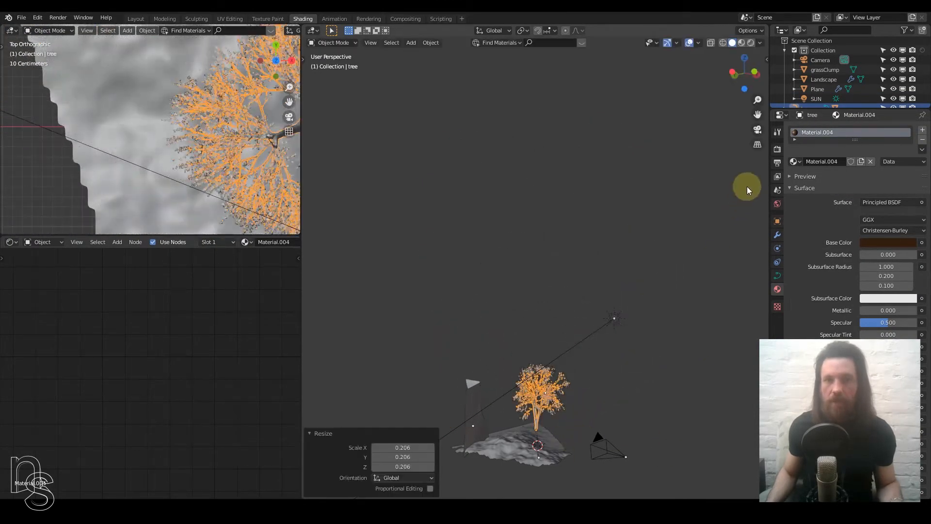
- Using the camera and top views, move the tree to the landscape's rear right edge and lower it to ground level
left_click(758, 130)
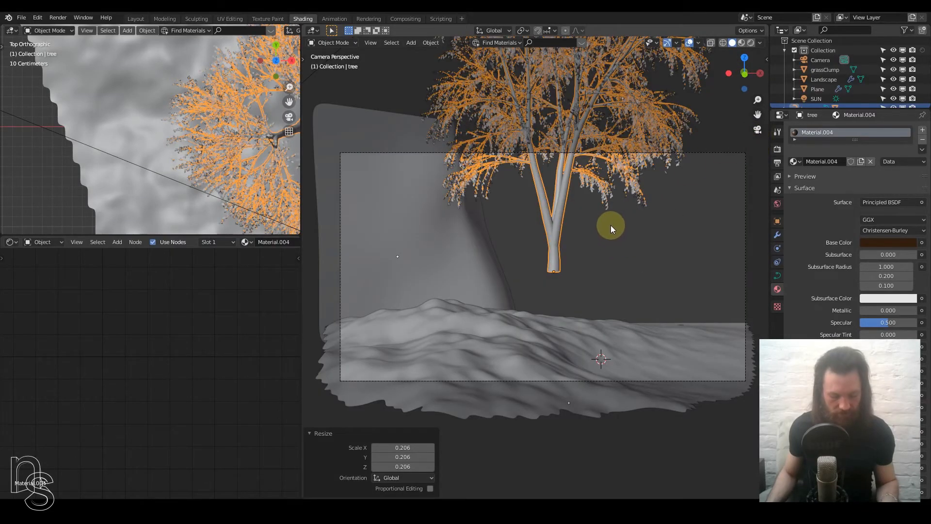
key("g")
left_click(708, 332)
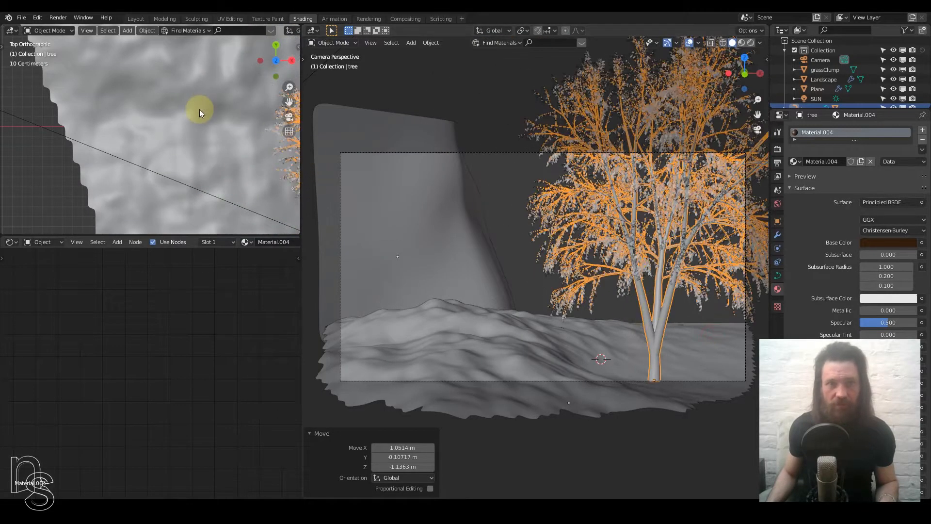
scroll(199, 111, "down", 5)
key("g")
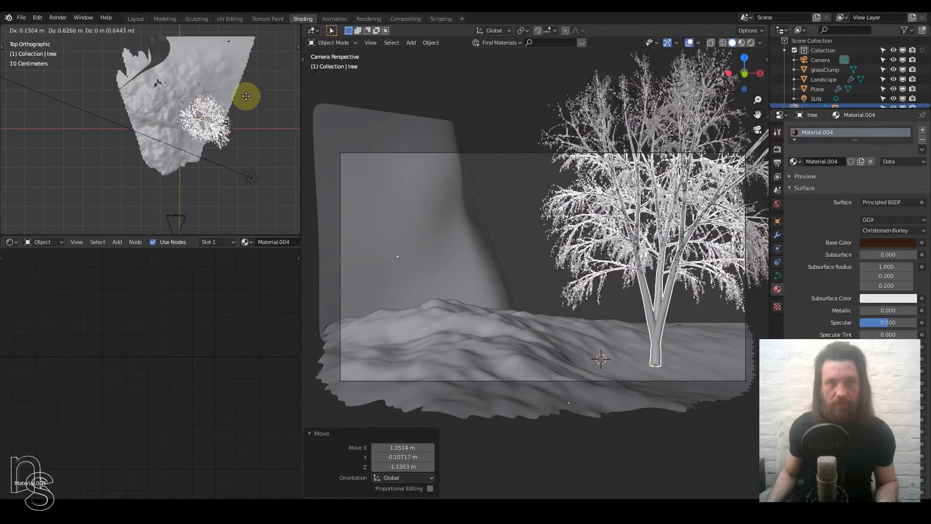
left_click(262, 231)
key("g")
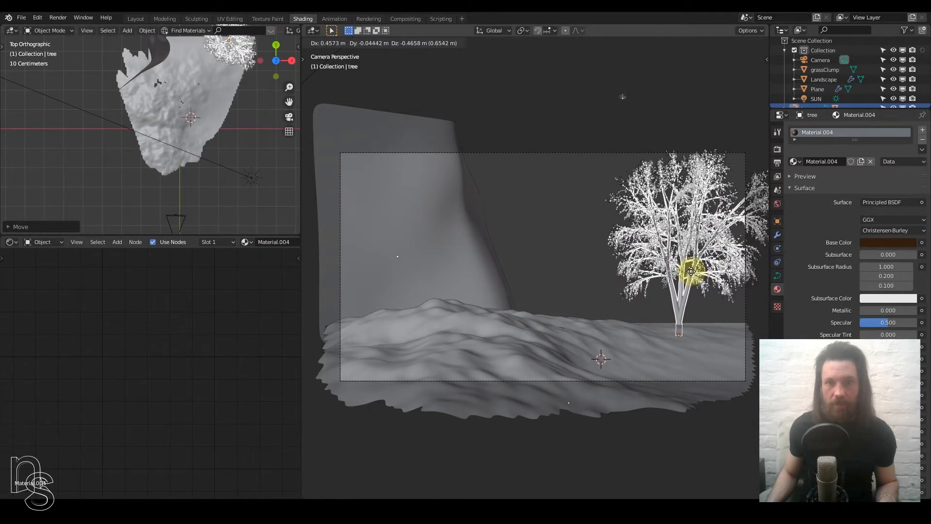
left_click(691, 270)
- Try to add a rotated linked duplicate of the tree object alone behind the landscape, and undo it
scroll(191, 145, "down", 2)
scroll(211, 169, "down", 3)
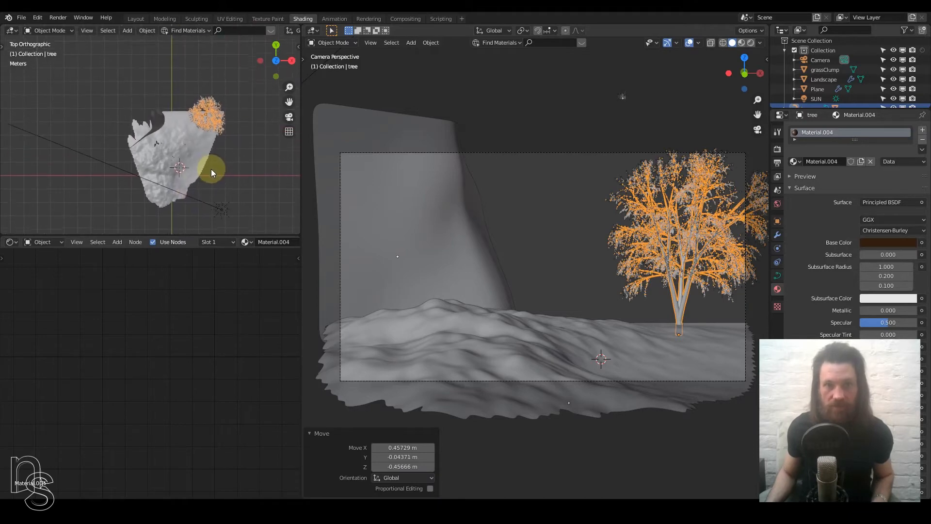
middle_click_drag(211, 169, 211, 177, "shift")
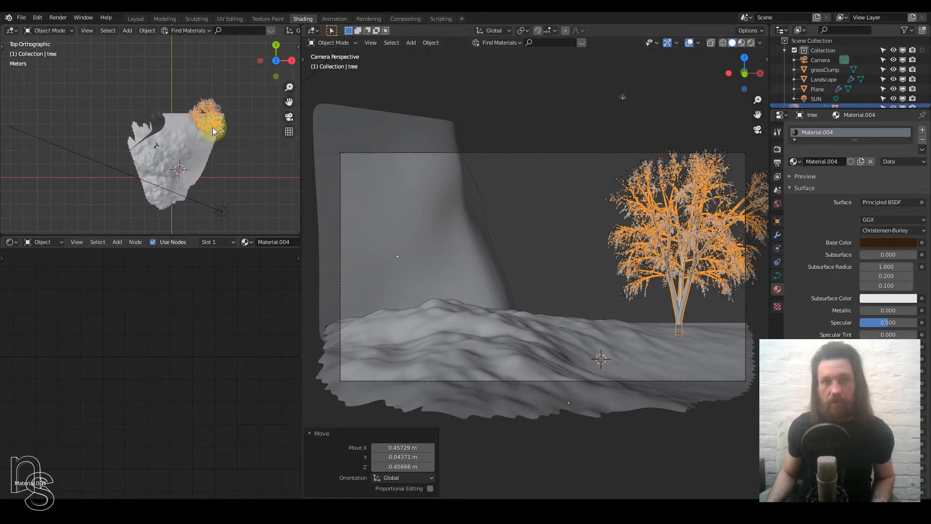
key("alt+d")
left_click(187, 100)
key("r")
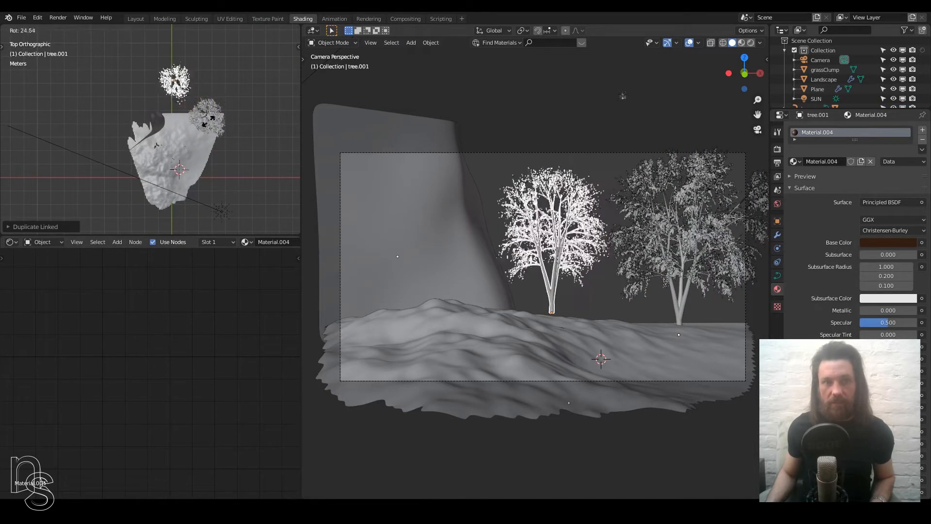
left_click(210, 119)
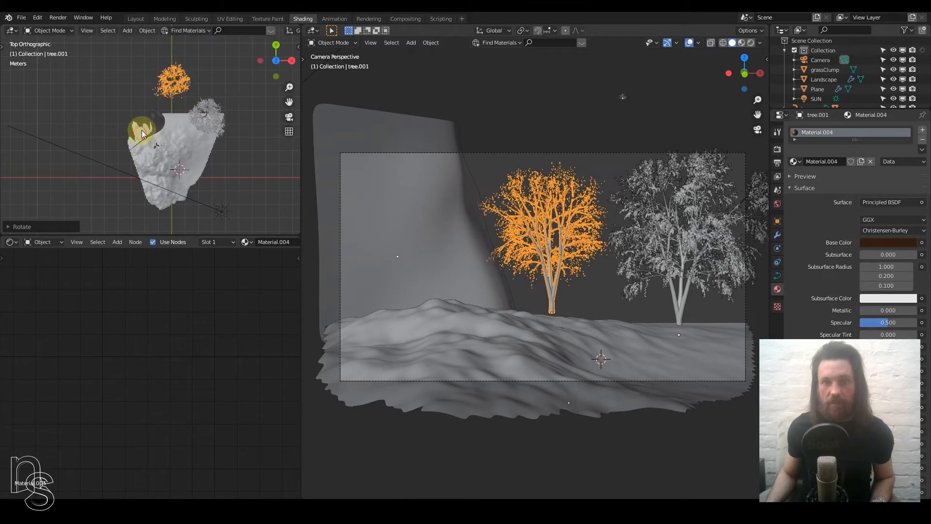
left_click(537, 266)
left_click(557, 272)
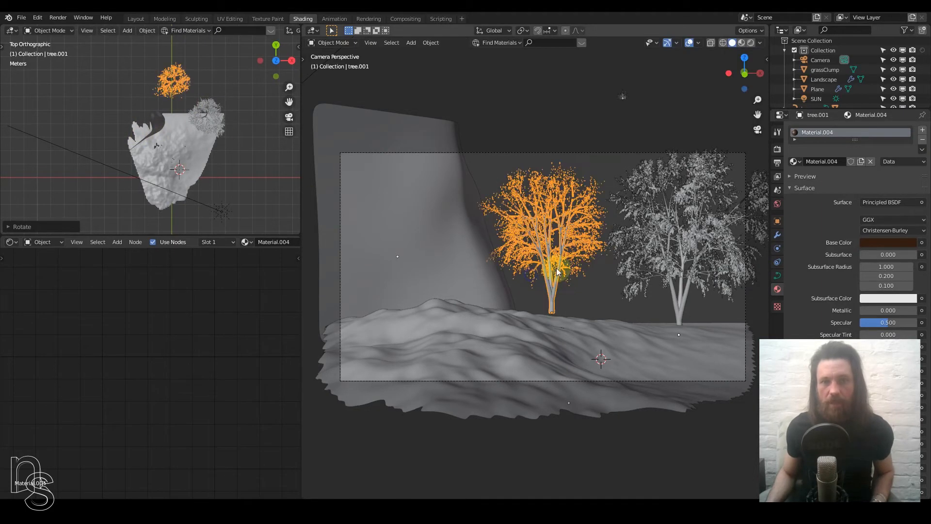
key("alt+r")
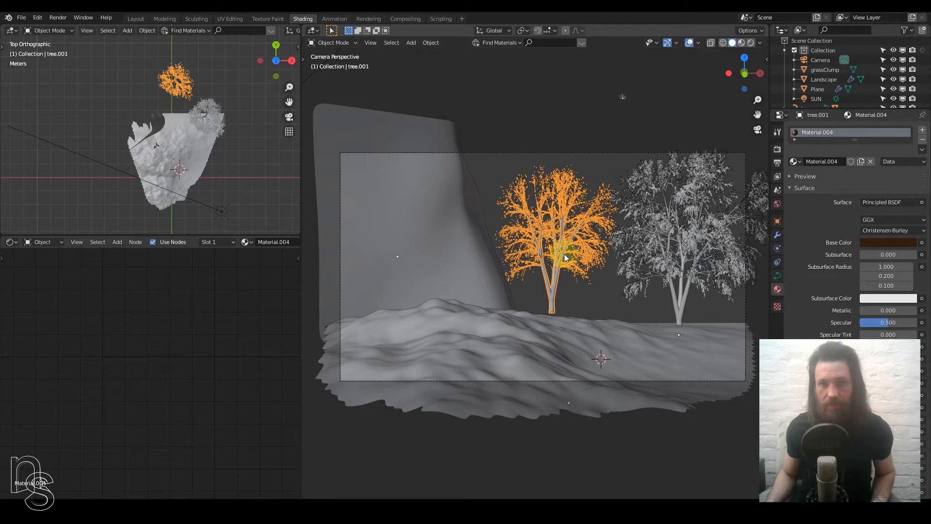
key("ctrl+z")
- Make a linked duplicate of the tree together with its leaves, place it behind the landscape's middle, rotate it and enlarge it
left_click_drag(592, 192, 653, 238)
key("alt+d")
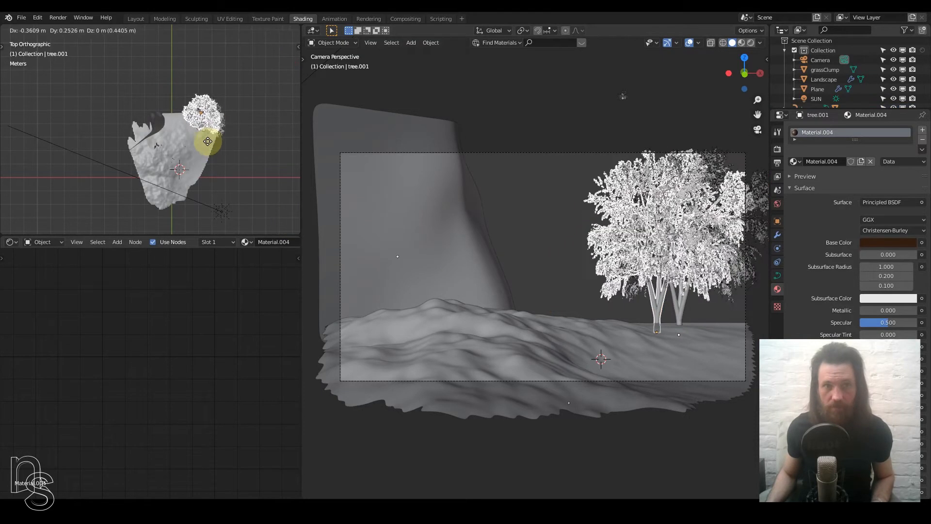
left_click(183, 128)
key("r")
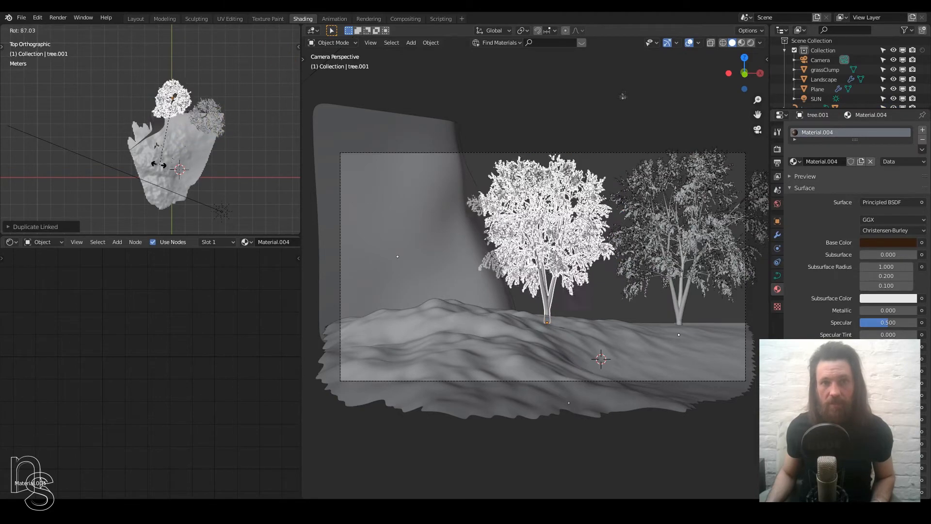
left_click(229, 125)
key("s")
left_click(229, 135)
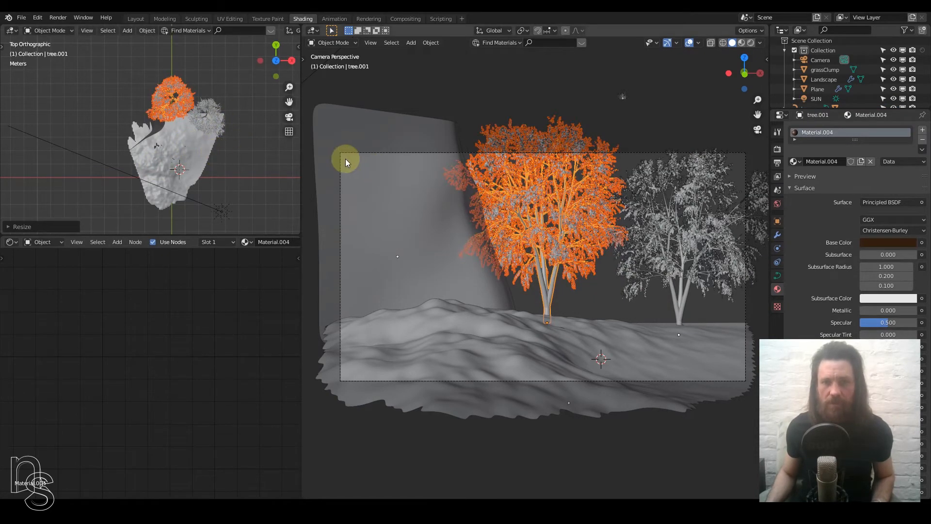
- Select both trees with their leaves and scale them down together to 0.520
left_click(653, 300, "shift")
key("s")
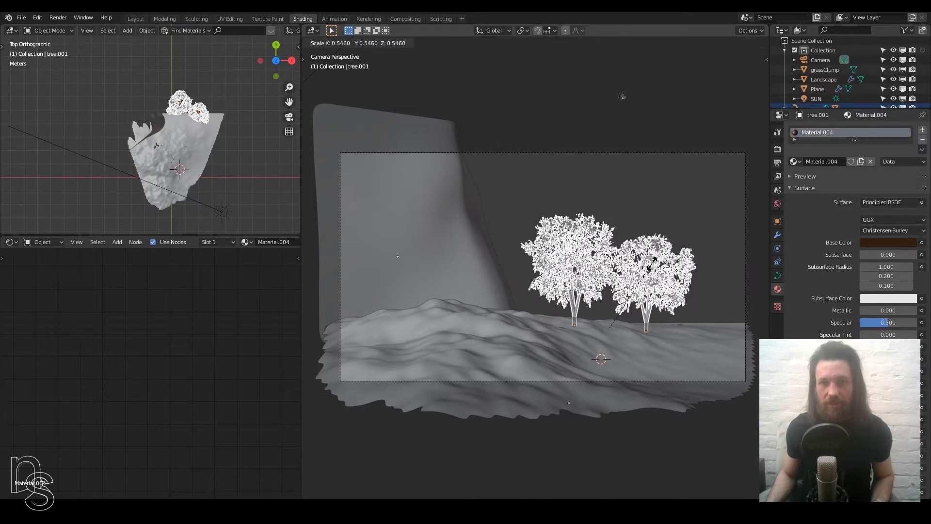
left_click(652, 264)
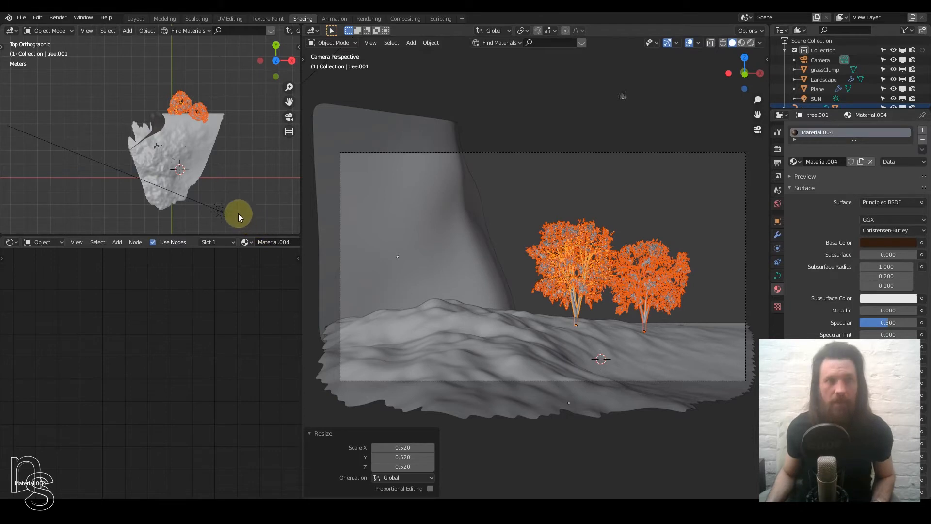
- Make a linked duplicate of the larger tree with its leaves, place it beyond the smaller tree at the rear right corner, and rotate it
left_click(573, 296)
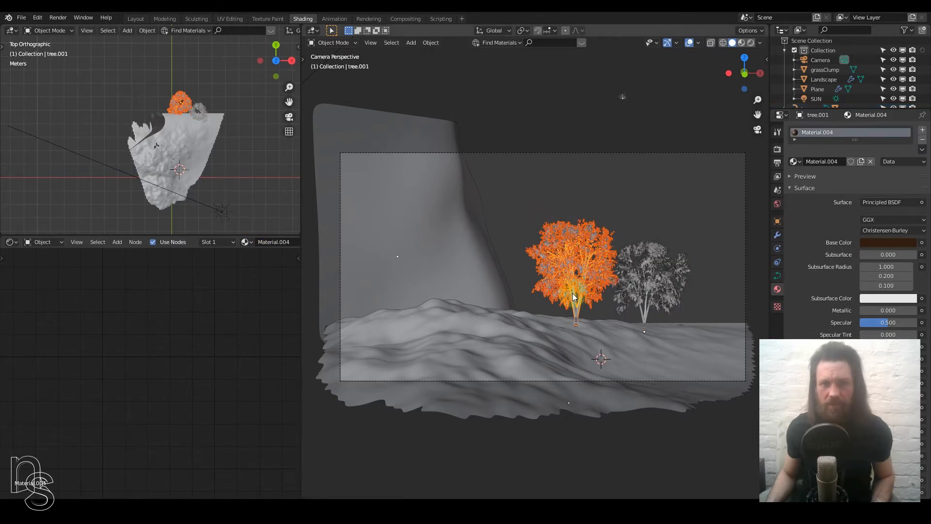
scroll(190, 114, "up", 6)
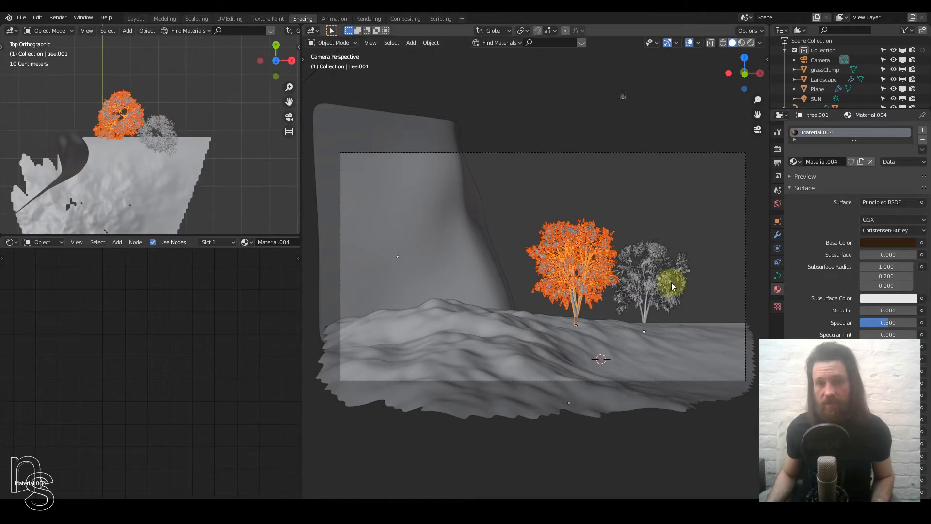
scroll(136, 149, "up", 3)
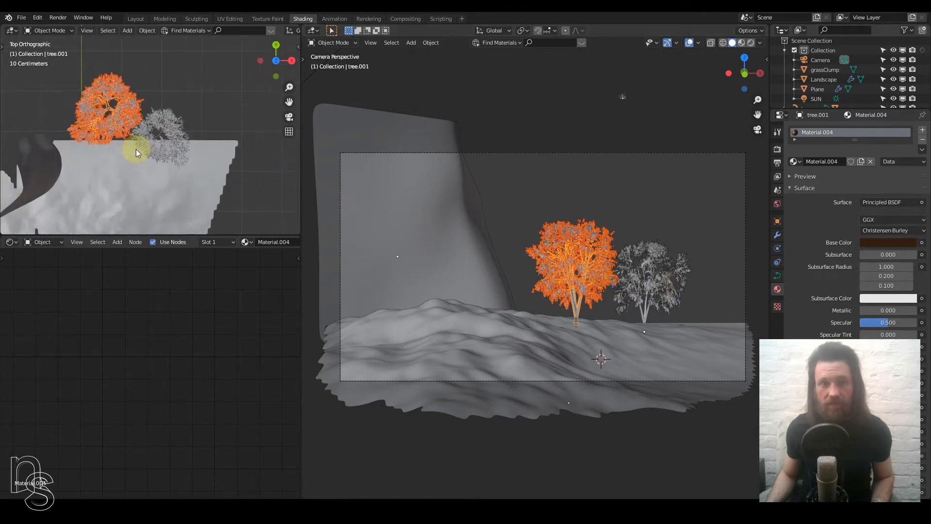
key("alt+d")
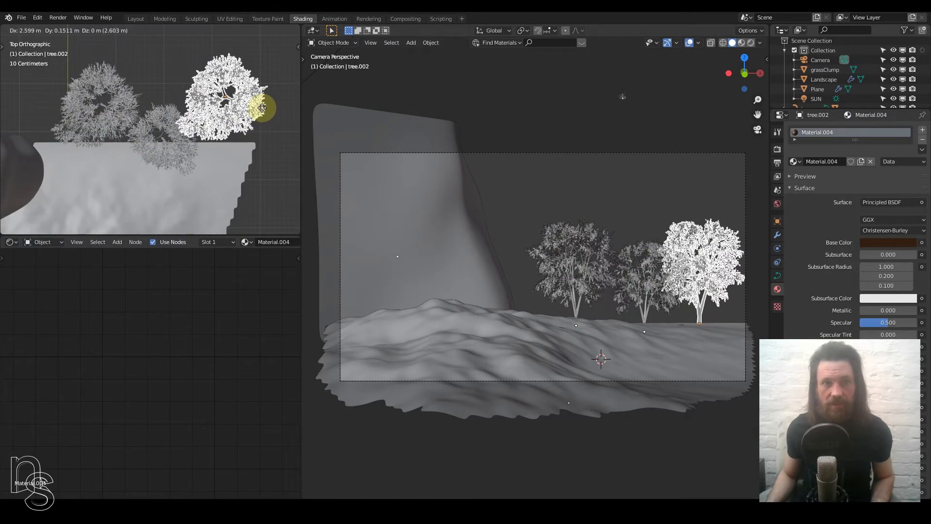
left_click(264, 106)
key("r")
left_click(72, 128)
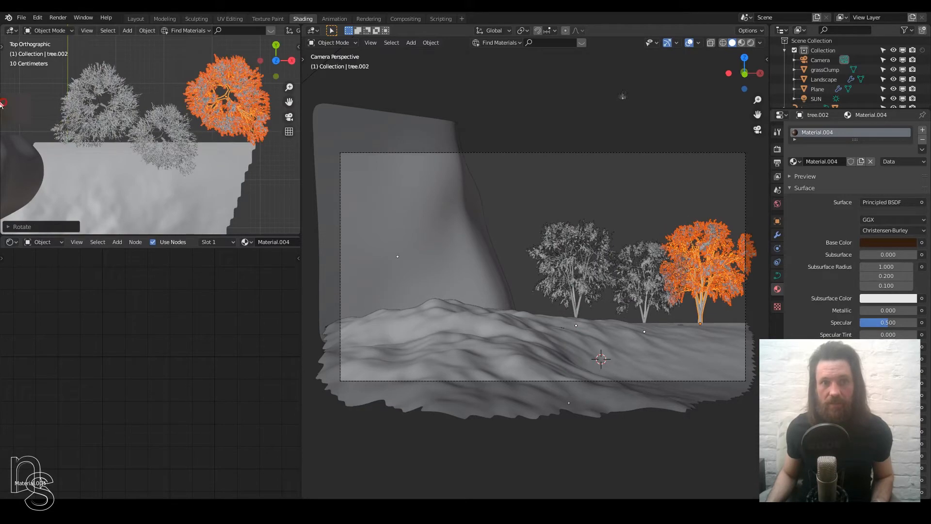
- Enlarge the third tree slightly and lower it about 0.18 m onto the ground in the camera view
key("s")
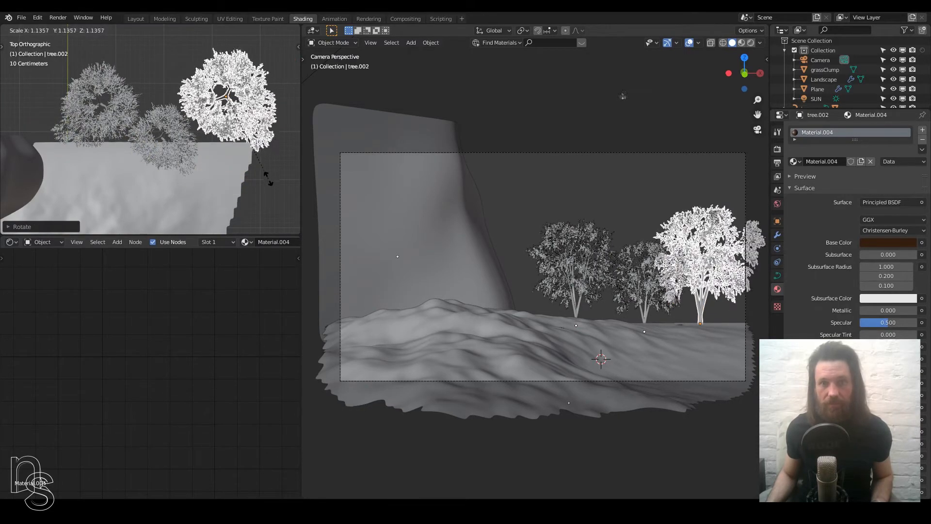
left_click(241, 166)
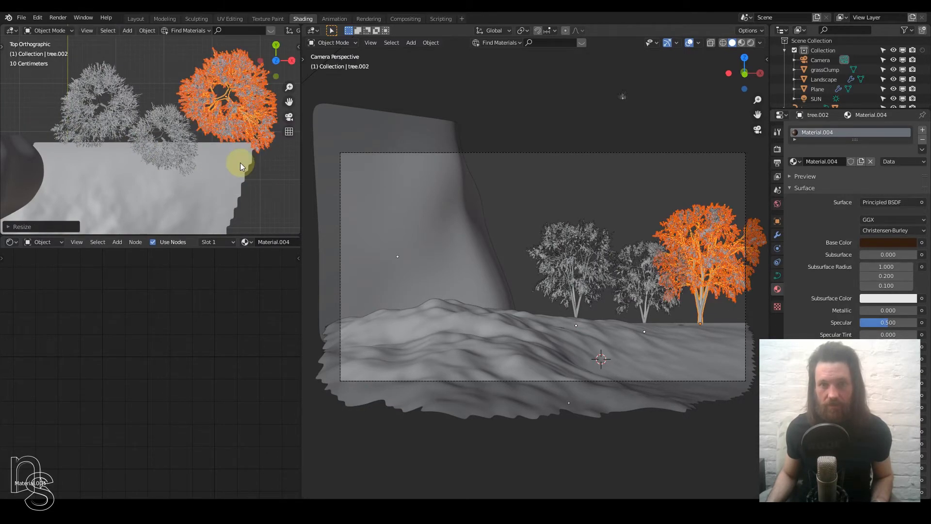
key("g")
left_click(646, 266)
- Show the landscape's grass particle system in the viewport
scroll(584, 340, "down", 1)
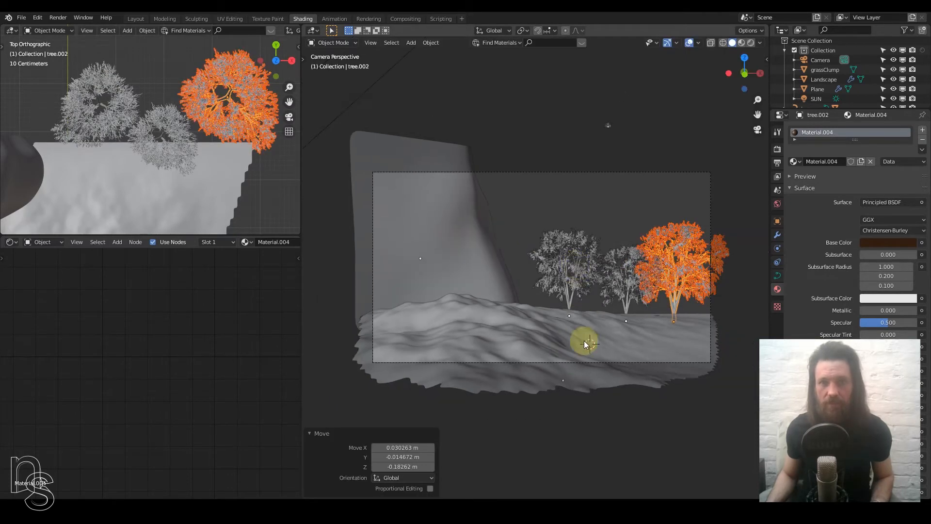
left_click(618, 331)
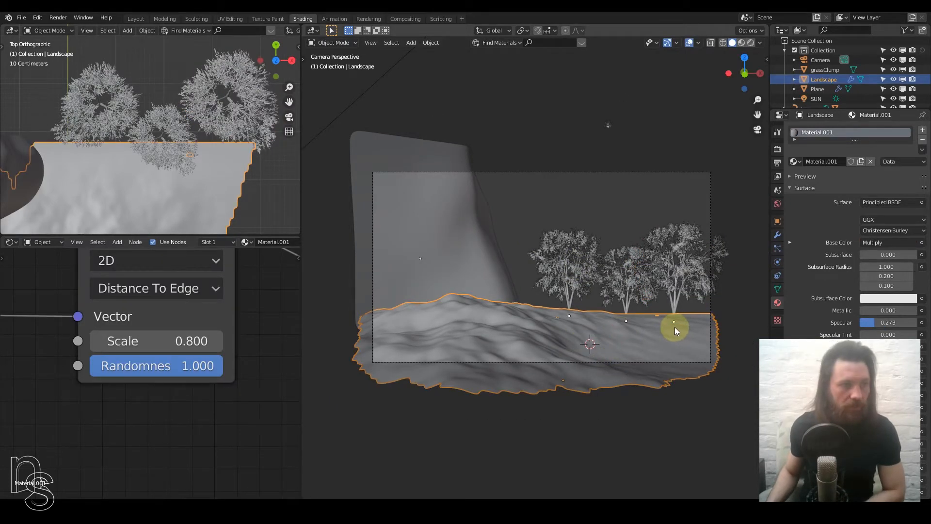
left_click(778, 248)
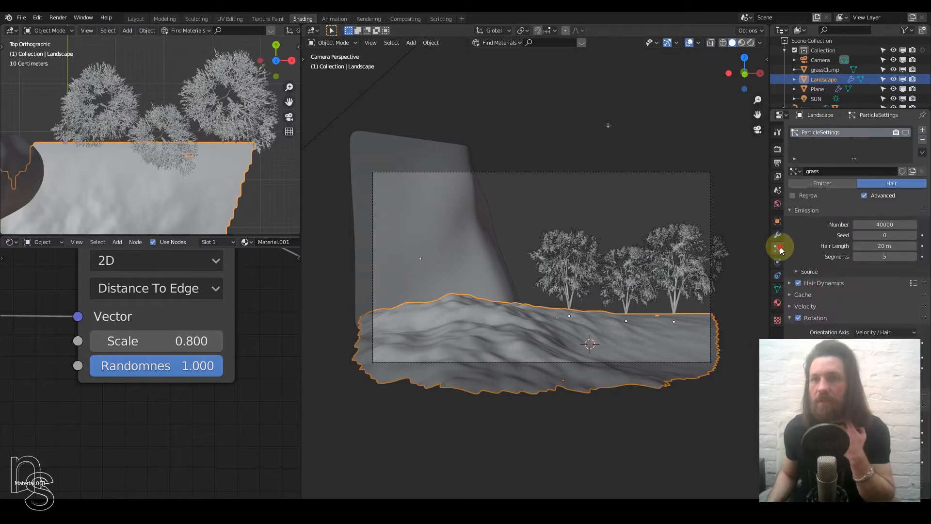
left_click(906, 133)
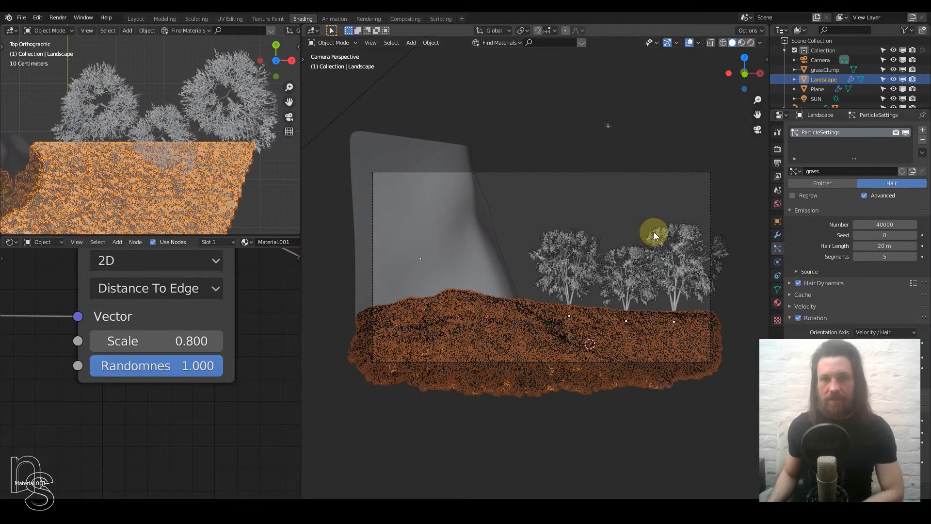
- Switch the camera view to rendered shading with overlays hidden and limit the render region to the camera frame
left_click(750, 43)
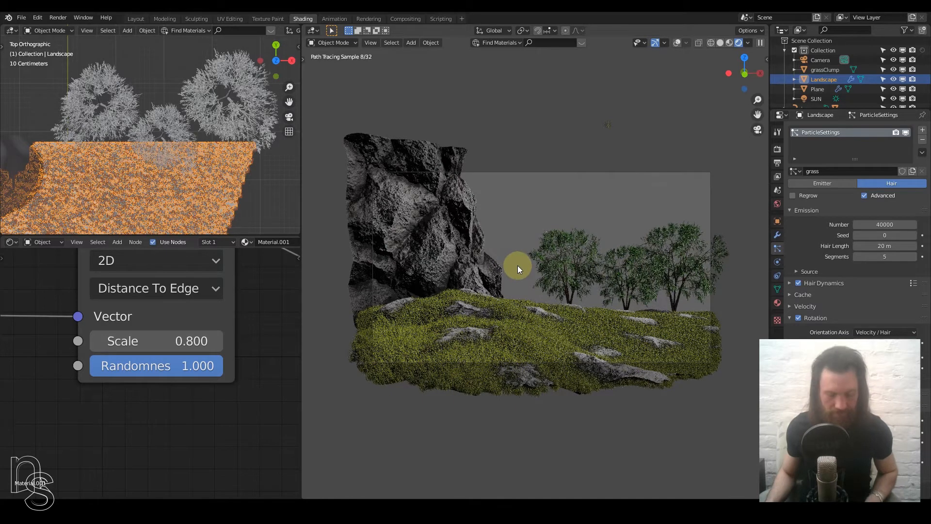
key("ctrl+b")
left_click_drag(361, 170, 711, 365)
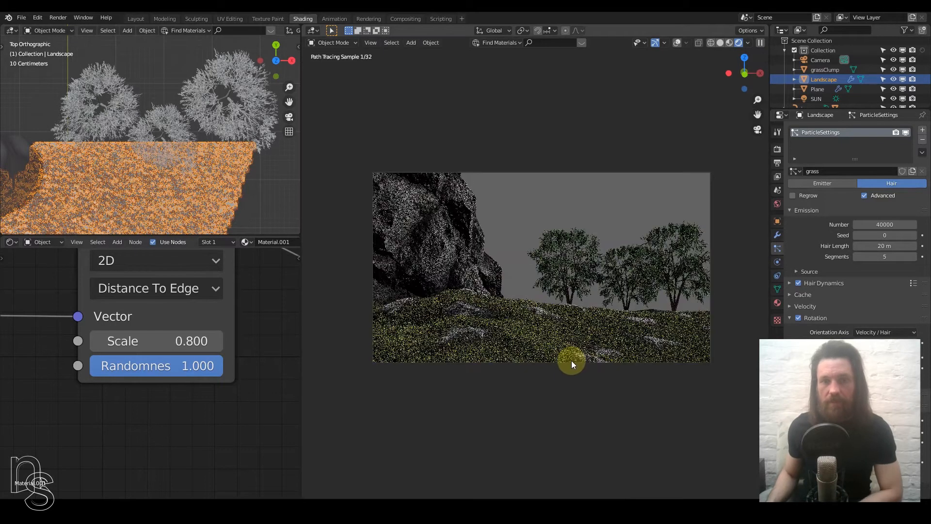
scroll(569, 358, "up", 2)
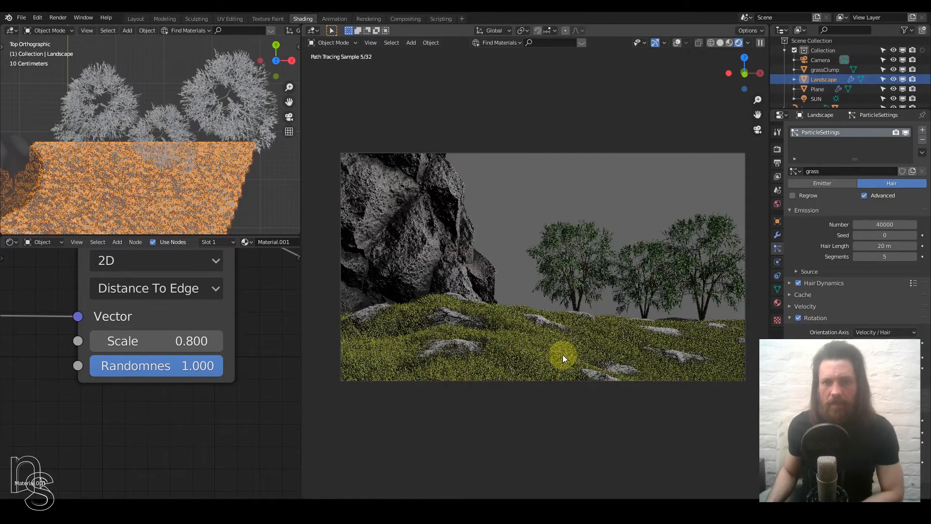
- Show the overlays again and darken the tree leaves' base color to an olive green with hue 0.205, saturation 0.625 and value 0.207
left_click(573, 230)
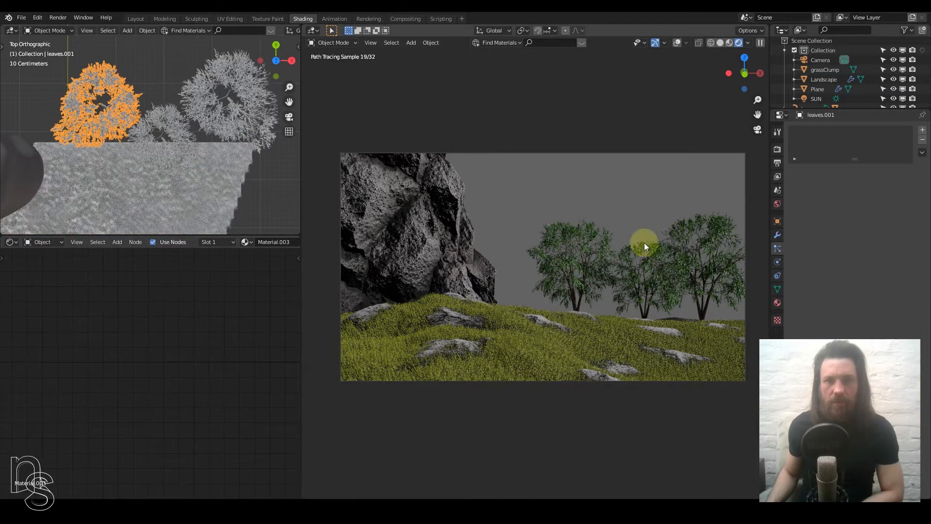
left_click(677, 43)
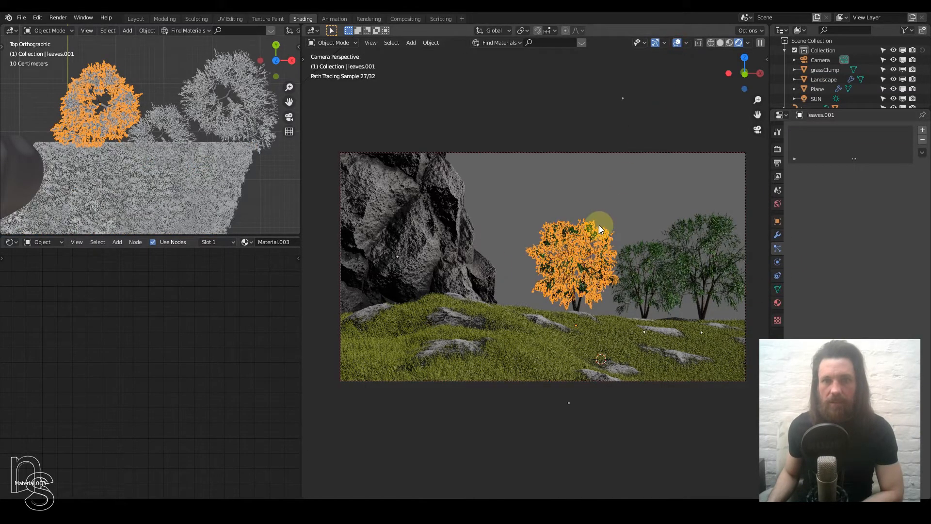
left_click(777, 303)
left_click(884, 243)
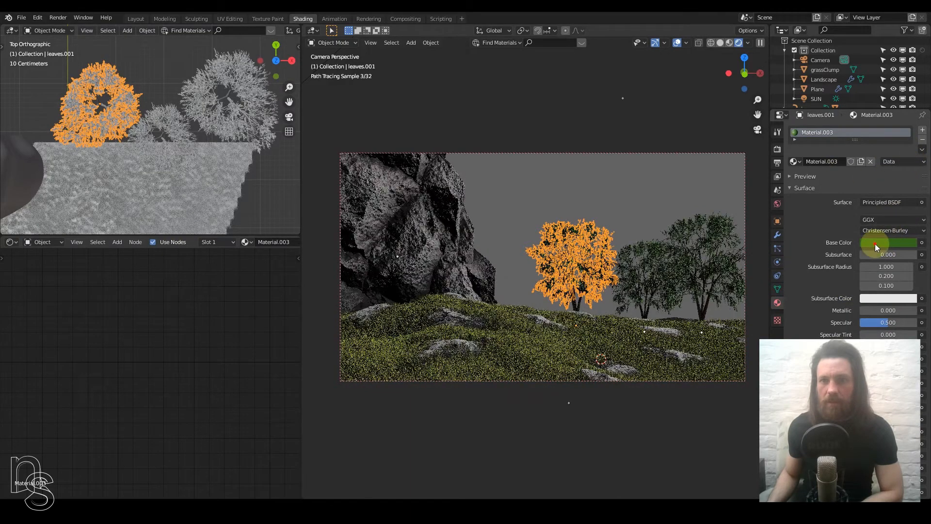
left_click(874, 243)
left_click(909, 160)
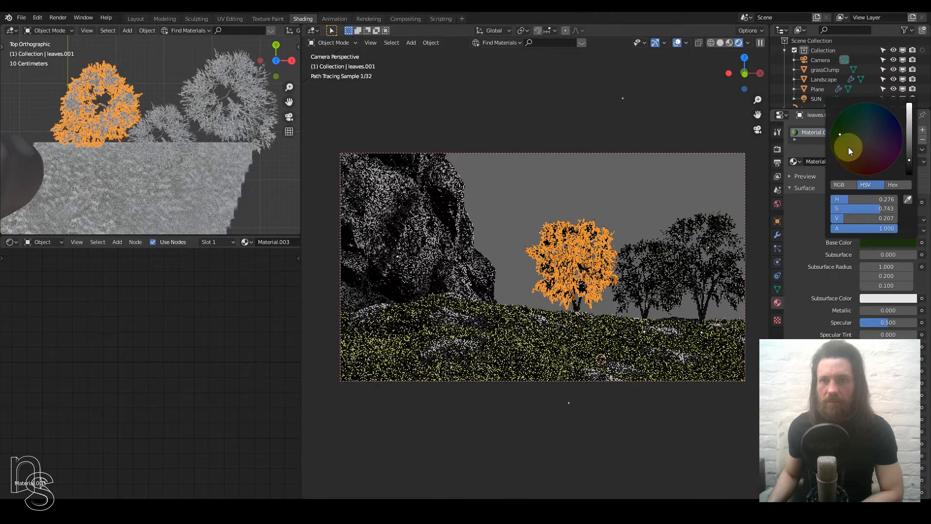
mouse_move(846, 146)
left_mouse_down()
mouse_move(840, 135)
mouse_move(845, 144)
left_mouse_up()
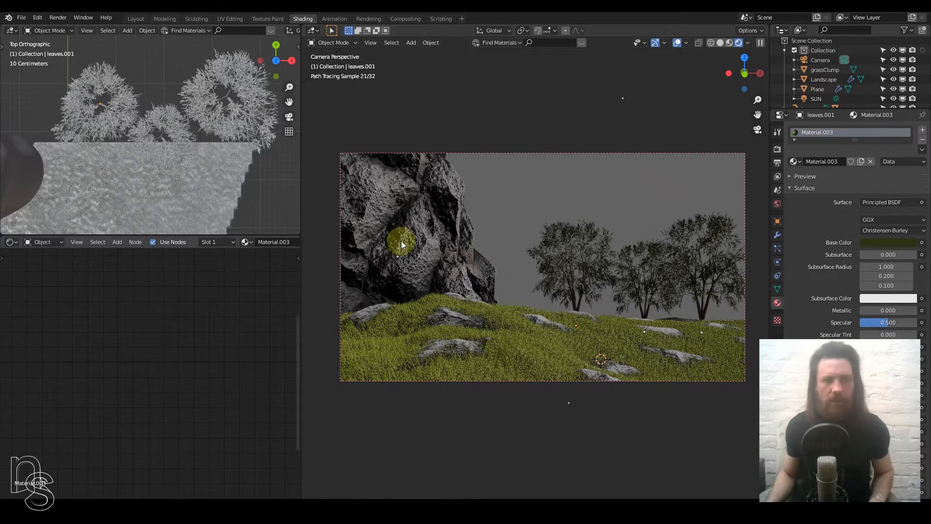
- Duplicate the rear right tree with its leaves and place the copy at the landscape's front right, near the camera
scroll(220, 112, "down", 1)
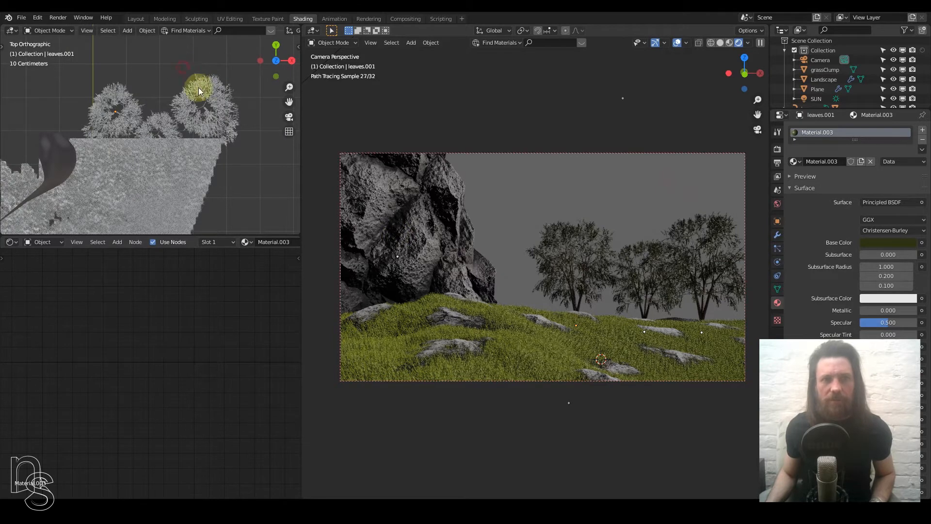
left_click_drag(223, 115, 228, 131)
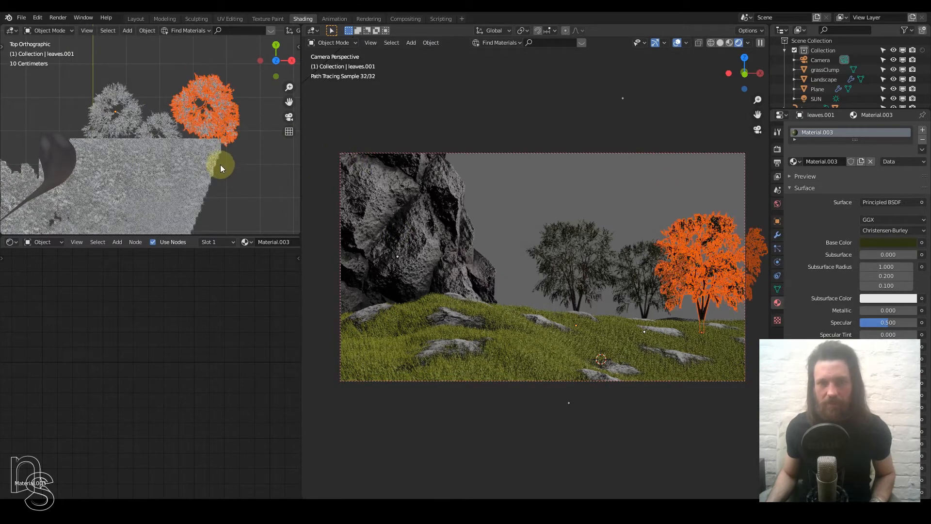
scroll(214, 144, "down", 4)
middle_click_drag(205, 158, 256, 91, "shift")
key("shift+d")
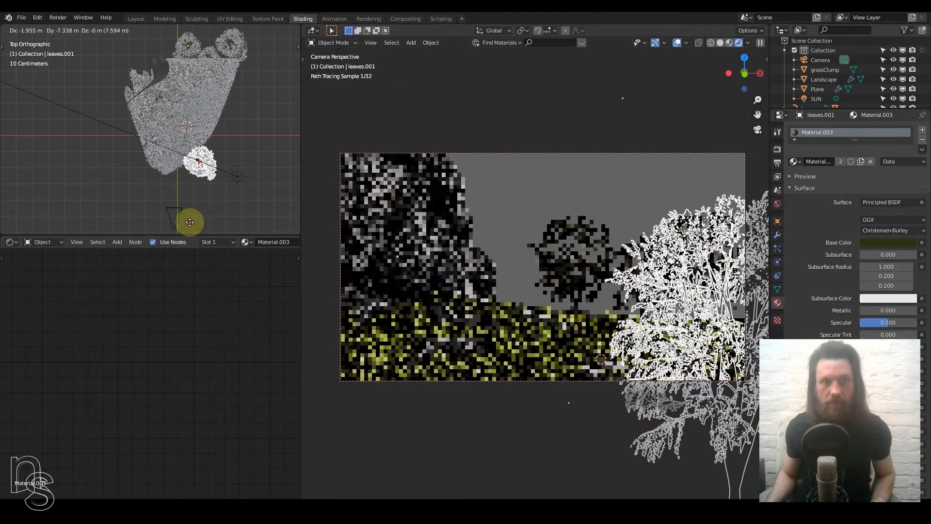
left_click(190, 222)
- Raise the foreground tree about 0.86 m in the camera view and deselect it
key("g")
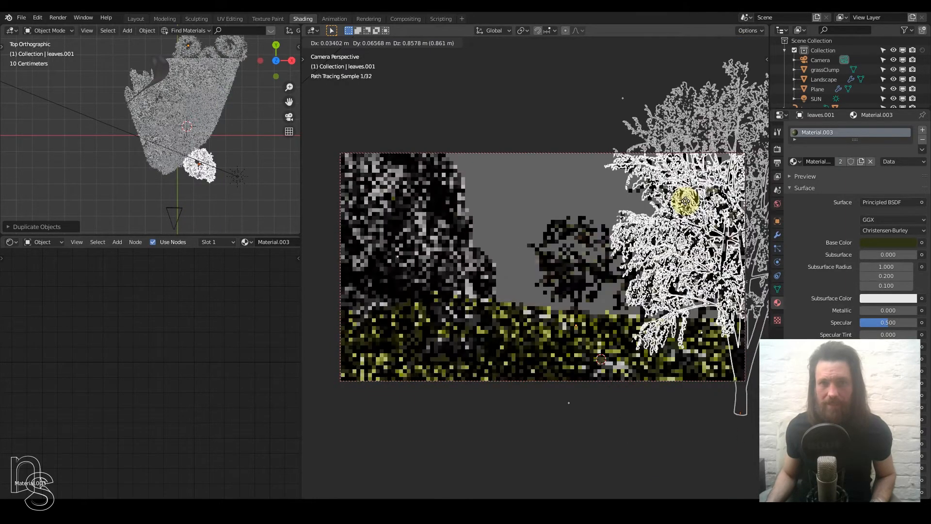
left_click(685, 204)
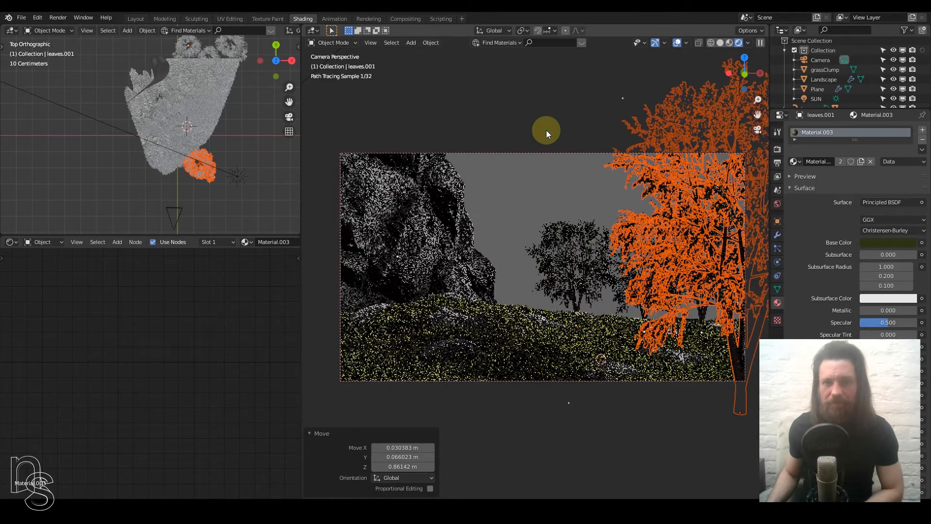
left_click(546, 130)
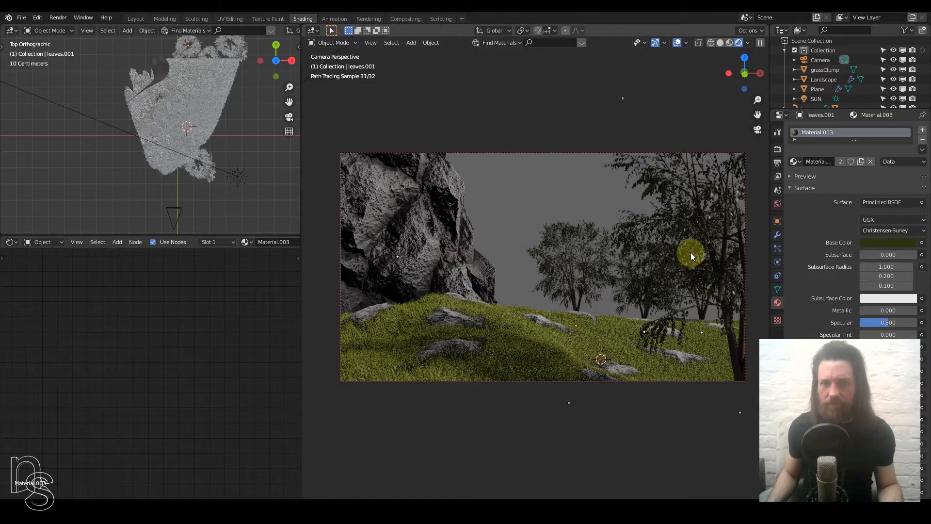
- Brighten the leaf material's base color to a value of 0.413
left_click(886, 243)
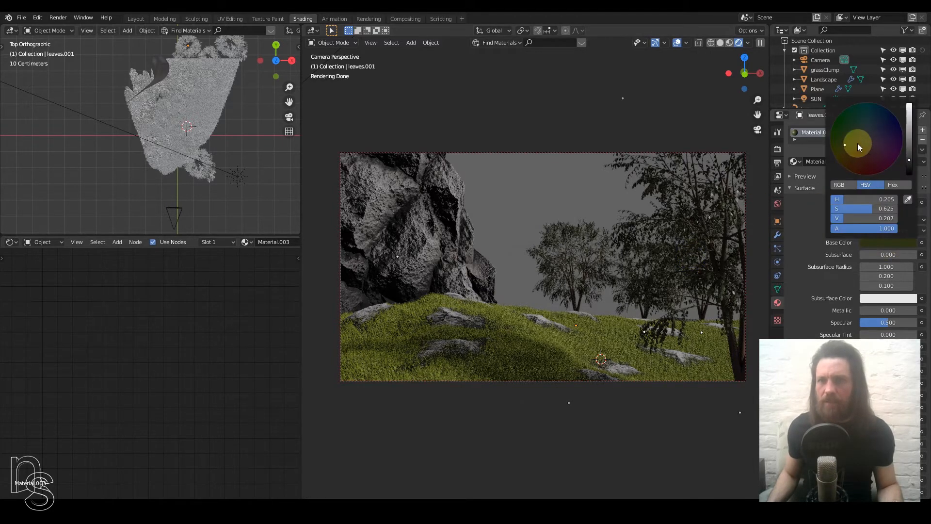
left_click(909, 145)
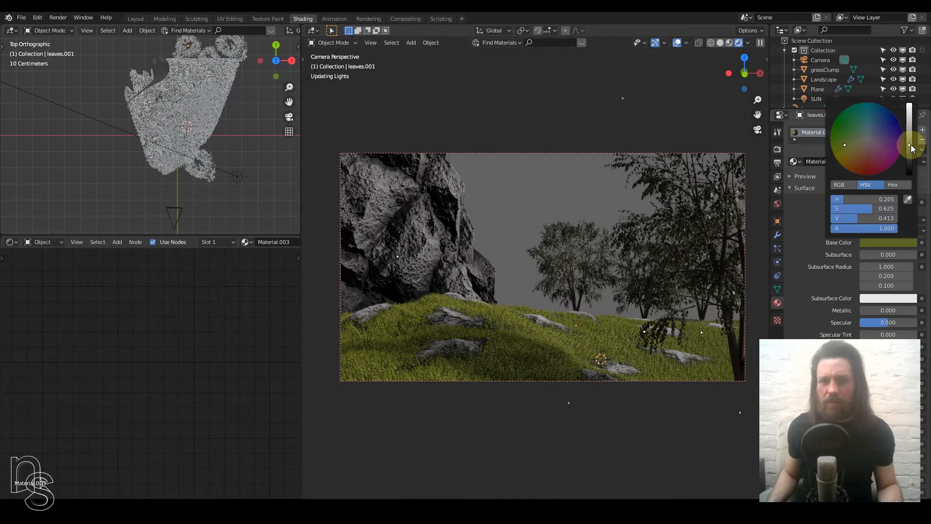
left_click(661, 237)
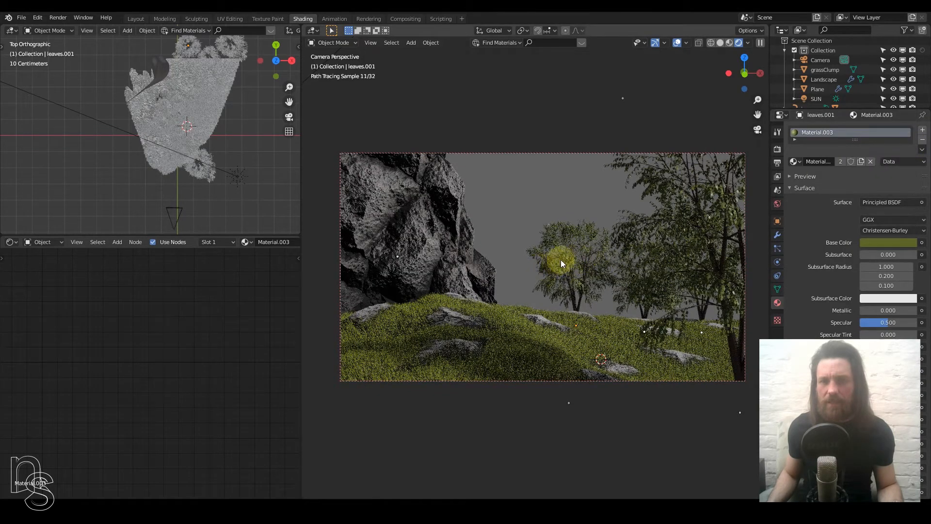
left_click(737, 68)
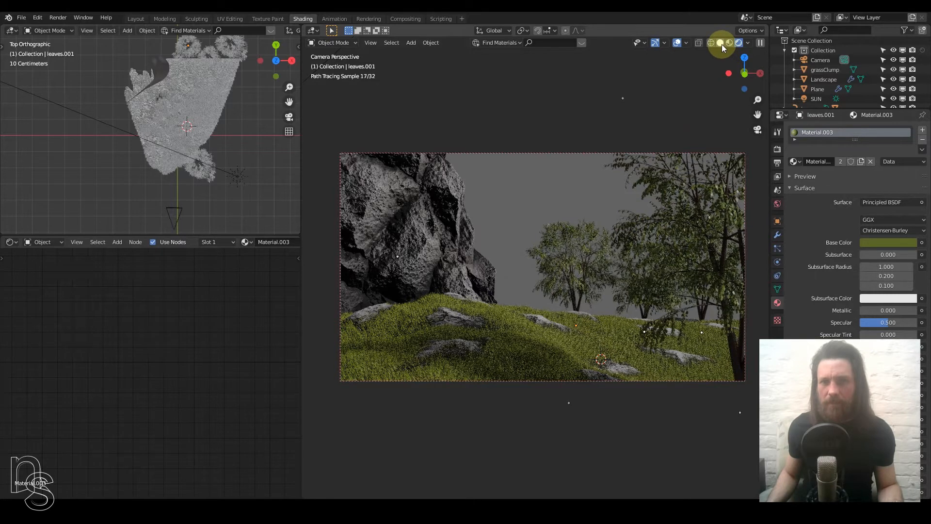
- Try adding another Sapling tree, look through its geometry settings and presets, and undo the addition
key("shift+a")
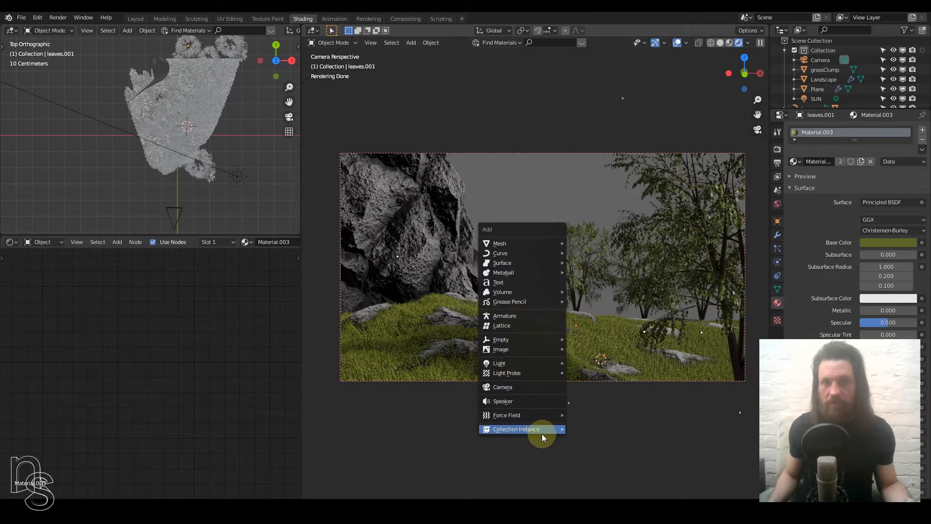
mouse_move(539, 261)
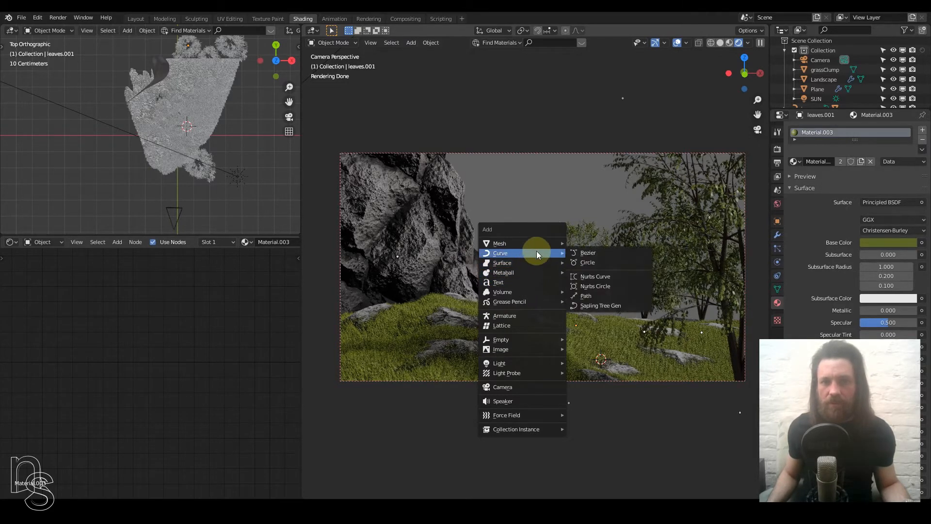
left_click(610, 307)
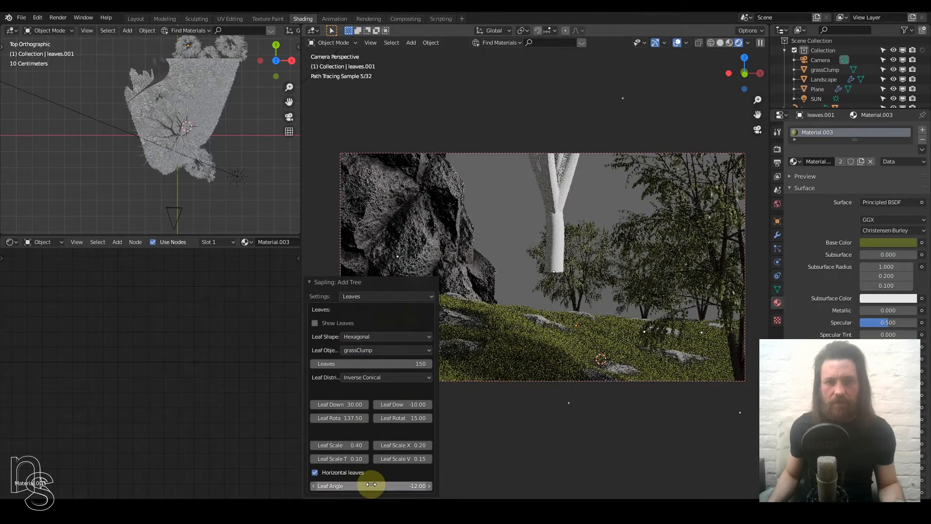
left_click(359, 297)
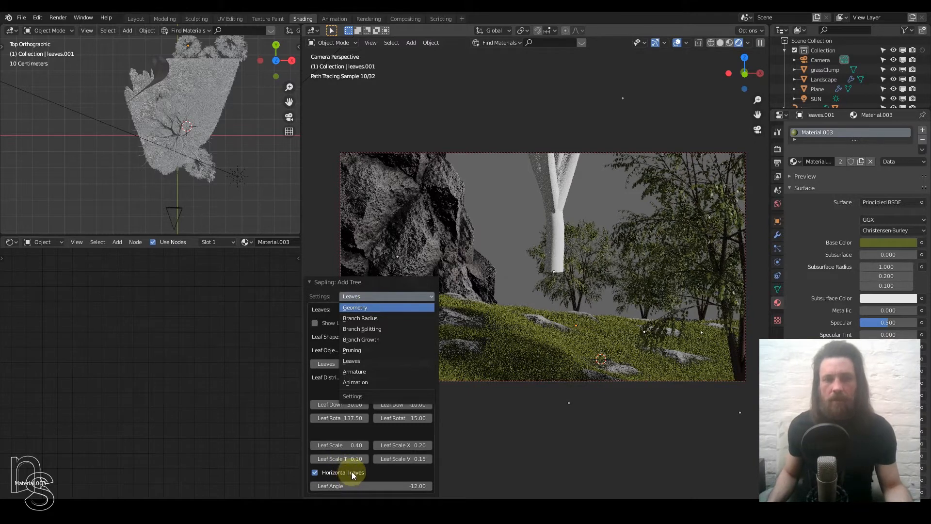
left_click(356, 305)
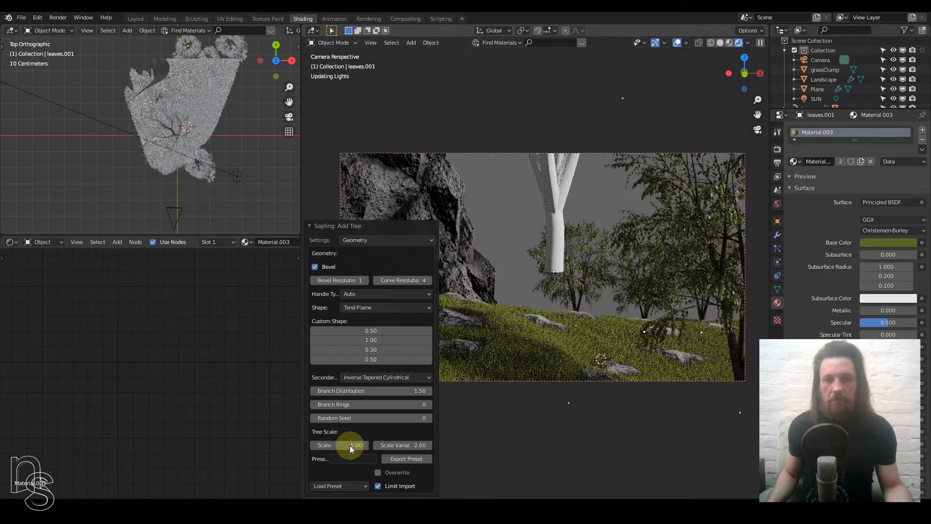
left_click(356, 485)
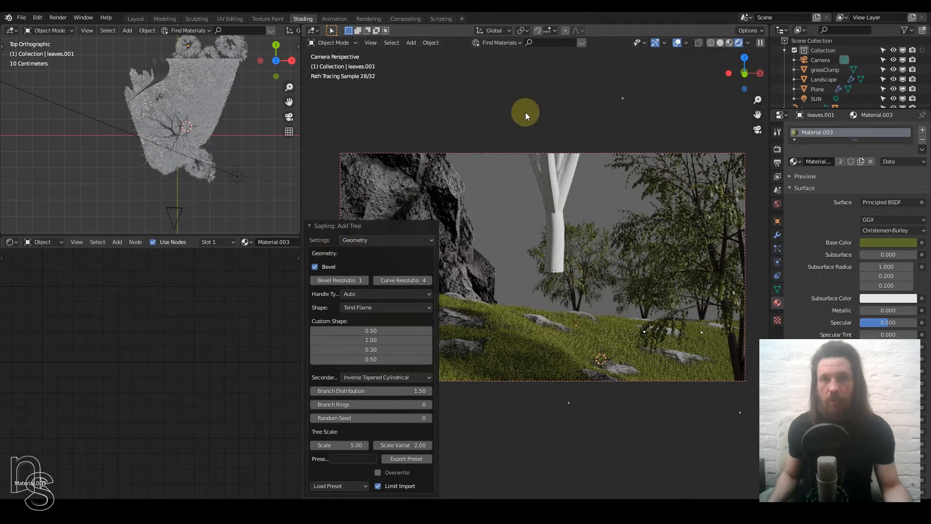
left_click(640, 140)
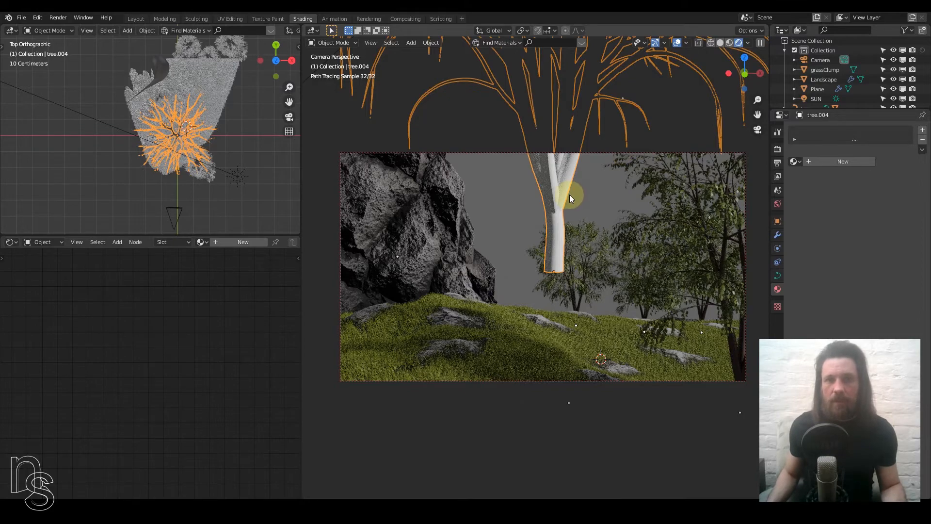
left_click(549, 190)
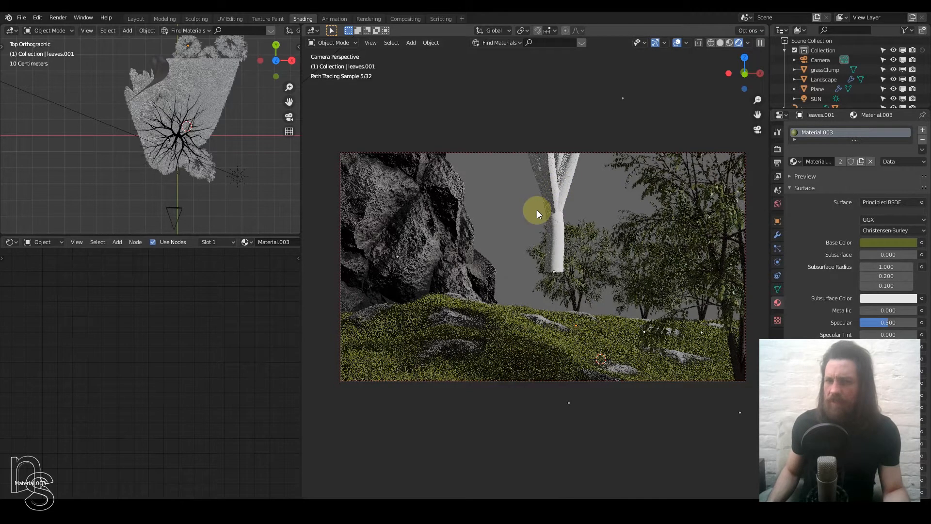
key("ctrl+z")
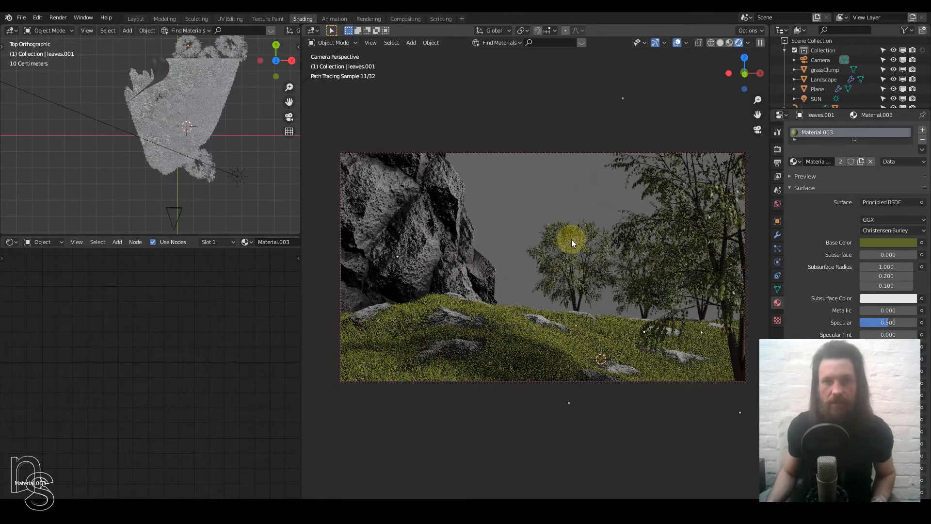
- Switch the camera view to solid shading and start importing an image as a plane from the Clouds texture folder
left_click(720, 43)
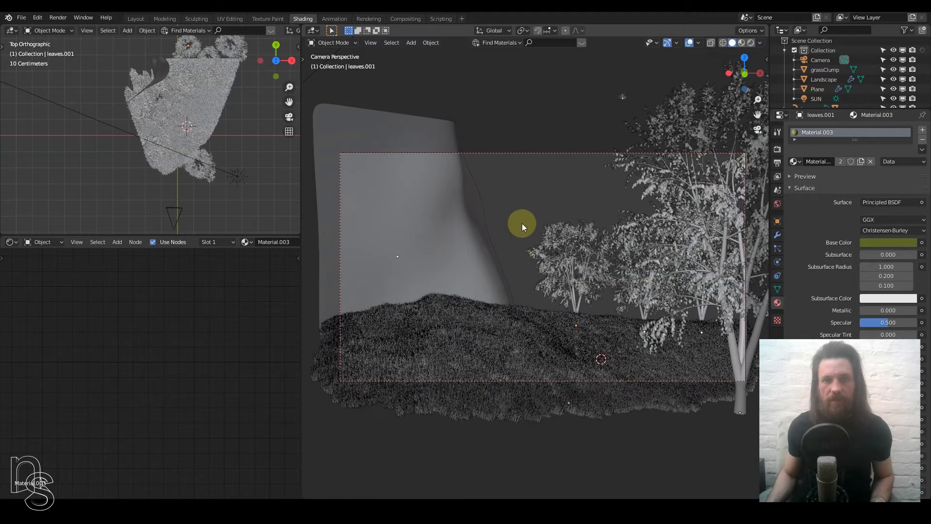
right_click(514, 205)
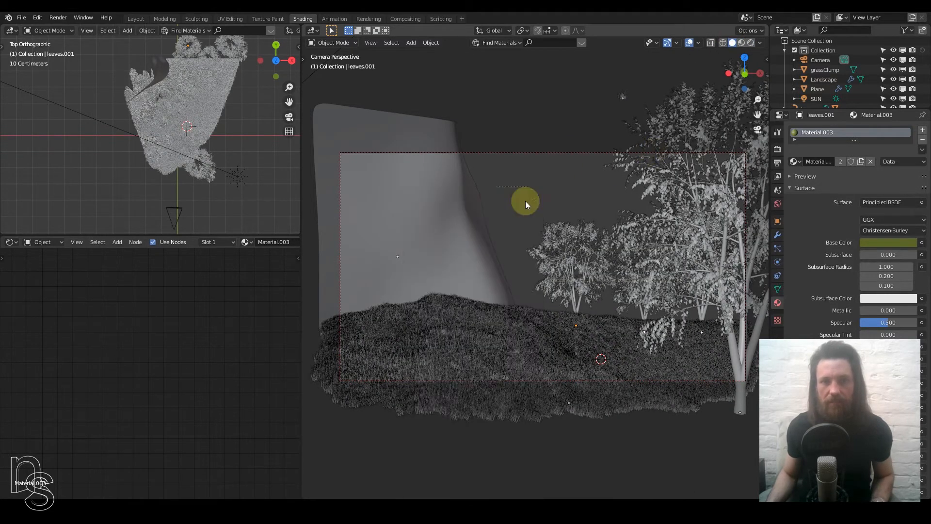
key("shift+a")
mouse_move(458, 206)
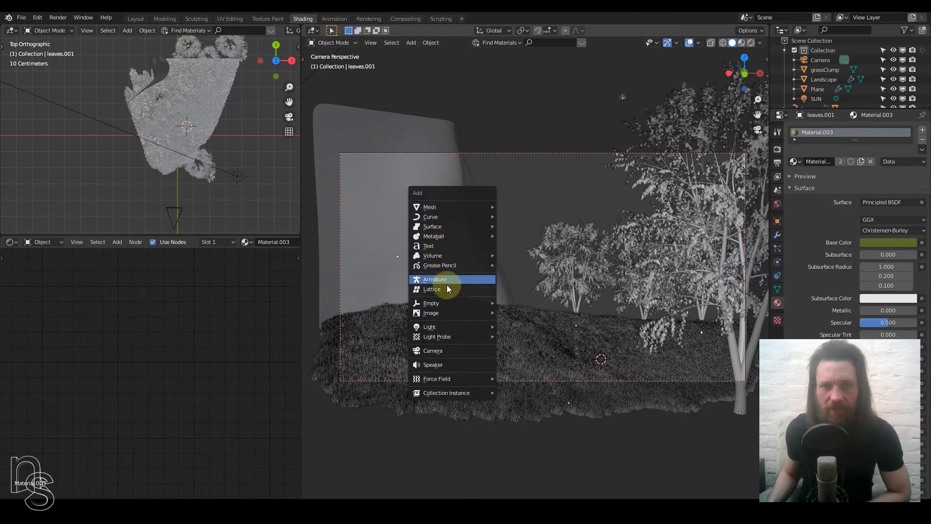
mouse_move(450, 314)
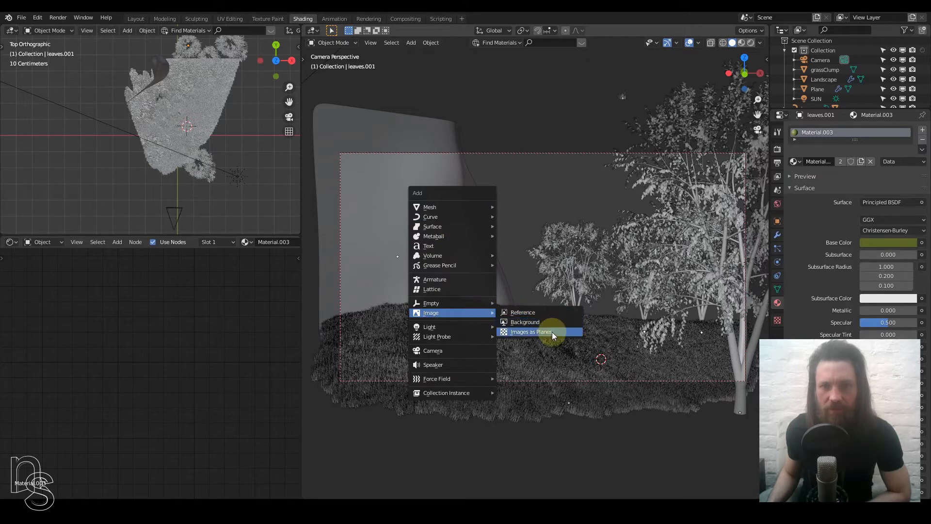
left_click(553, 333)
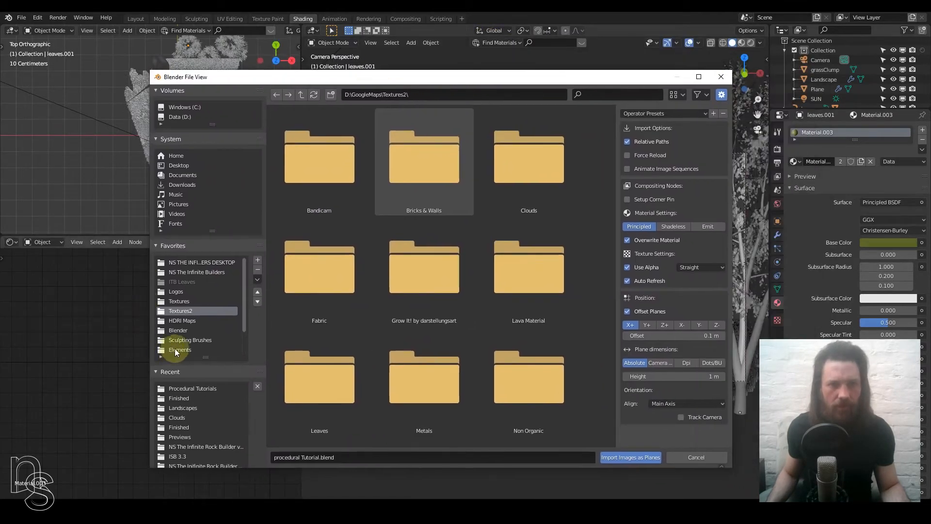
scroll(195, 314, "down", 3)
left_click(177, 349)
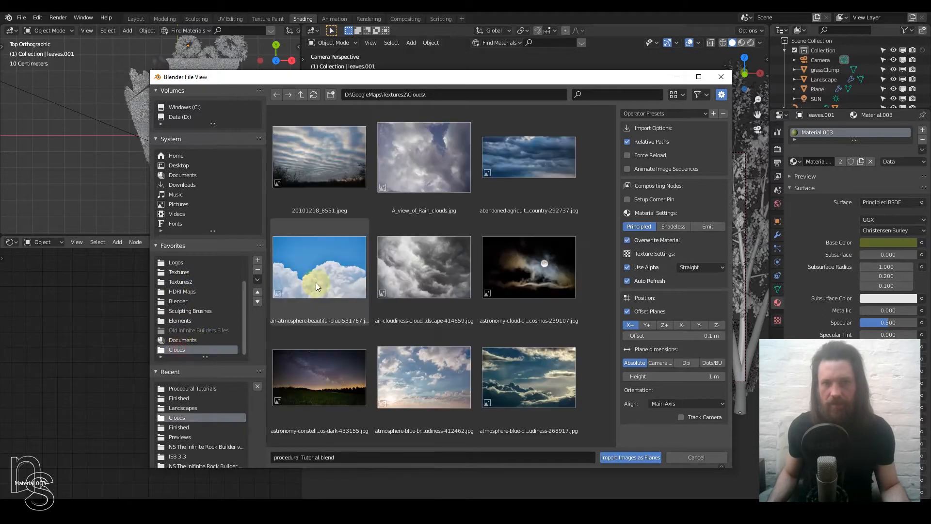
- Import blue-sky-cloudiness-clouds-cloudscape-449751.jpg as an image plane with the Principled material setting
scroll(401, 272, "down", 5)
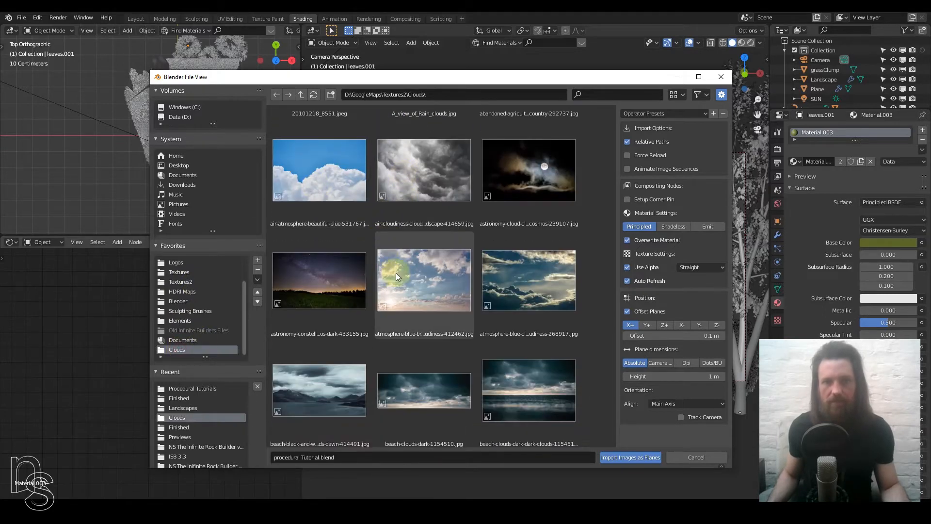
scroll(403, 266, "down", 3)
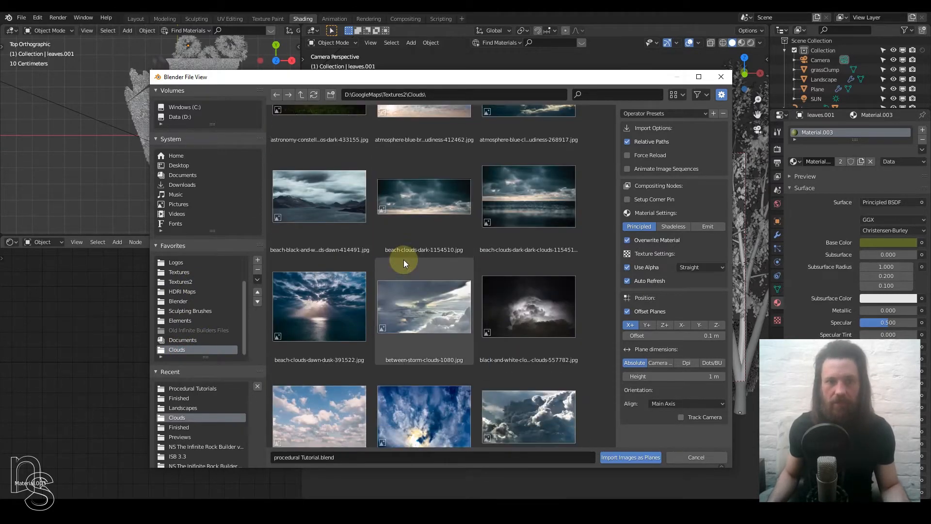
scroll(403, 275, "down", 5)
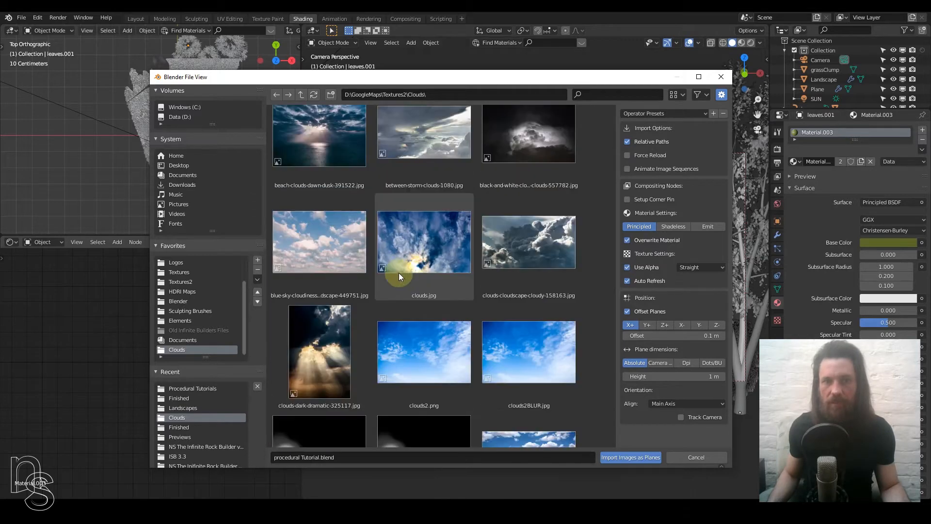
scroll(347, 252, "up", 3)
scroll(347, 252, "down", 1)
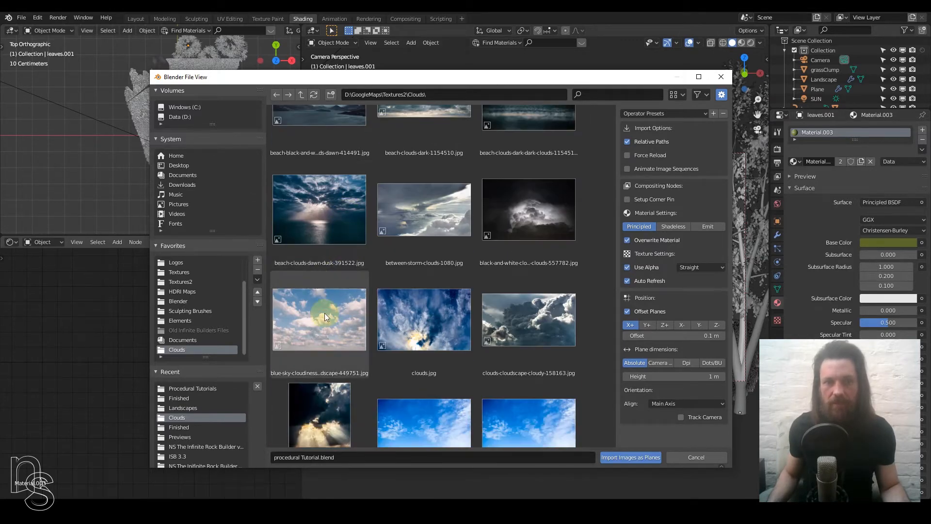
left_click(326, 314)
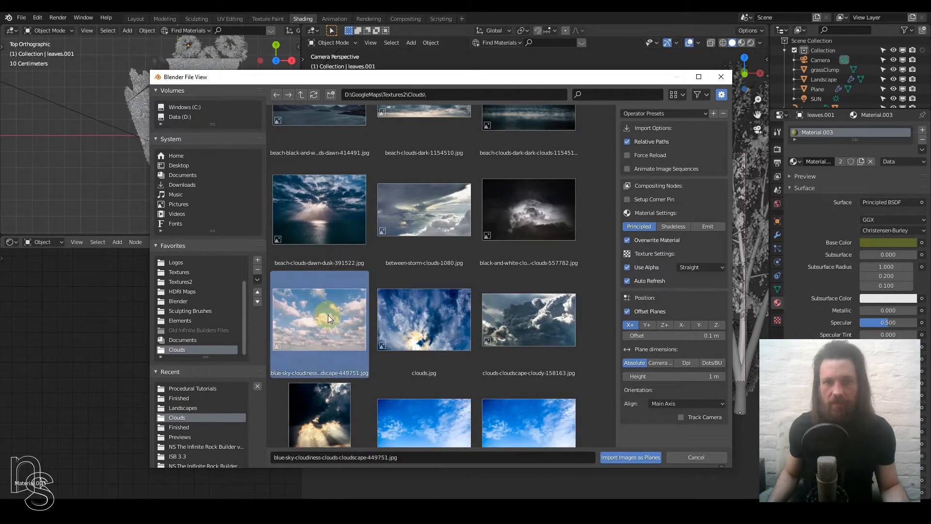
left_click(630, 457)
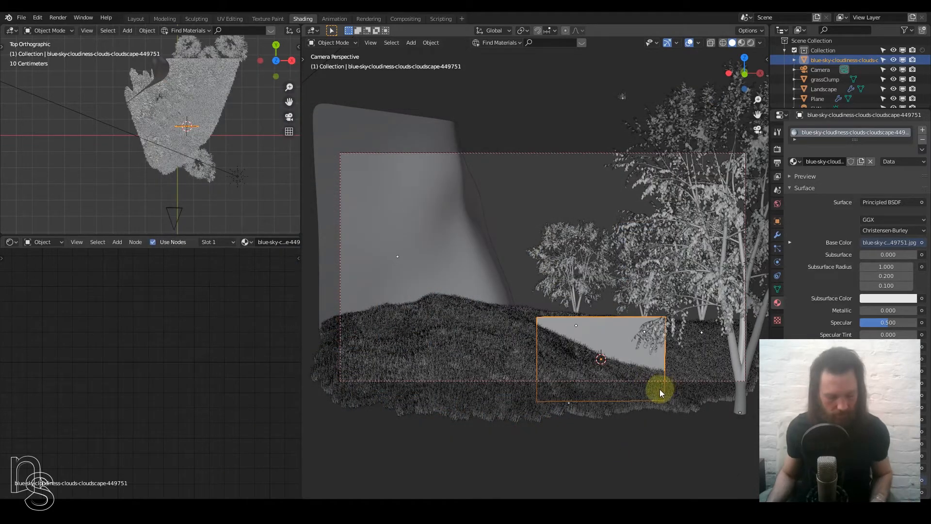
- Scale the sky plane by about 5.94 and move it about 9.9 m back, behind the rear trees
key("s")
left_click(245, 146)
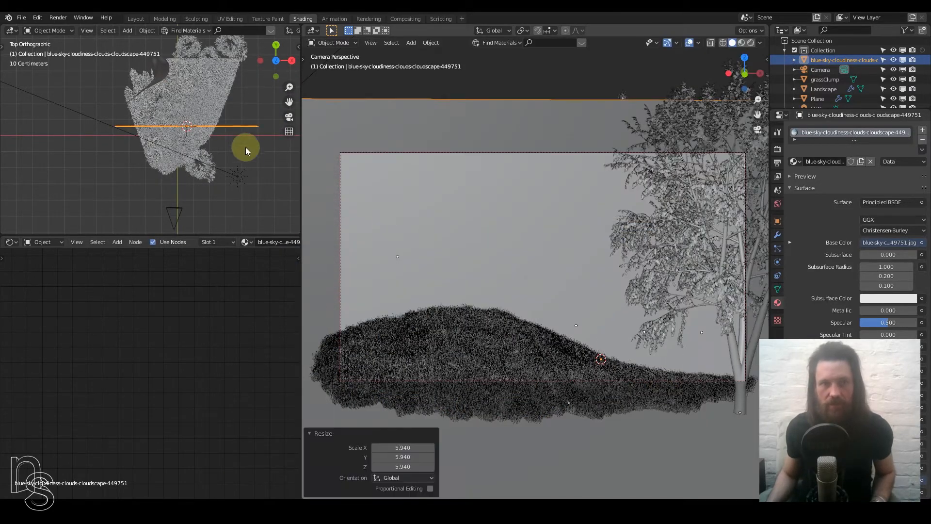
scroll(203, 127, "down", 3)
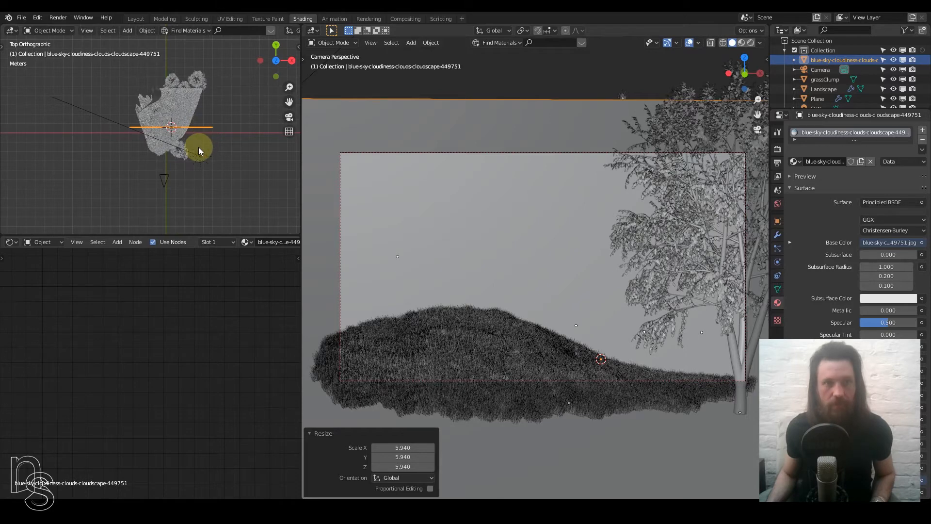
key("g")
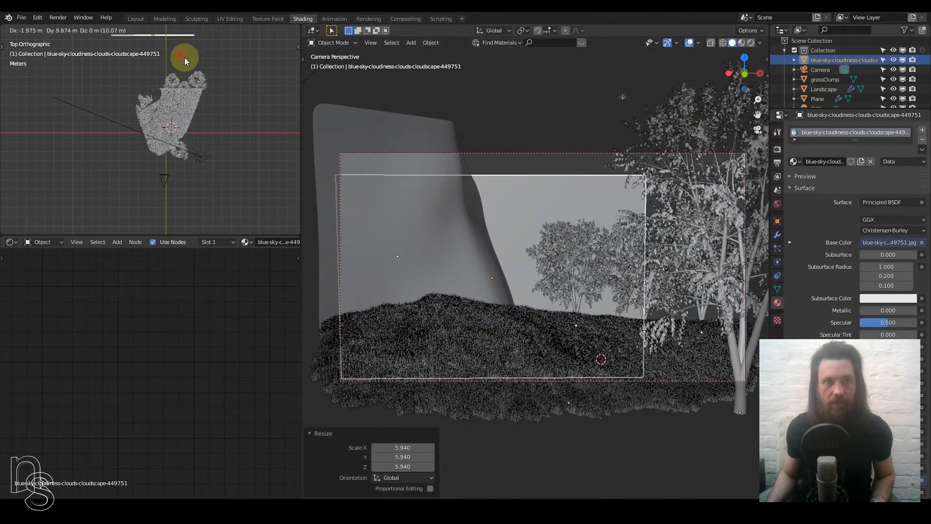
left_click(184, 57)
- Rotate the sky plane to about -0.73° around Z and shift it about 3.42 m along X and 1.03 m up behind the trees
middle_click_drag(190, 88, 186, 143, "shift")
key("s")
key("r")
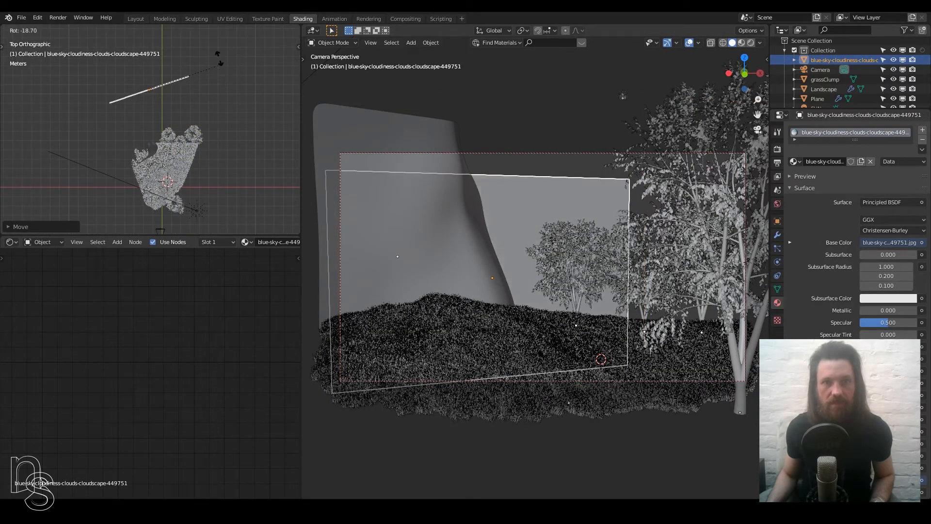
left_click(479, 205)
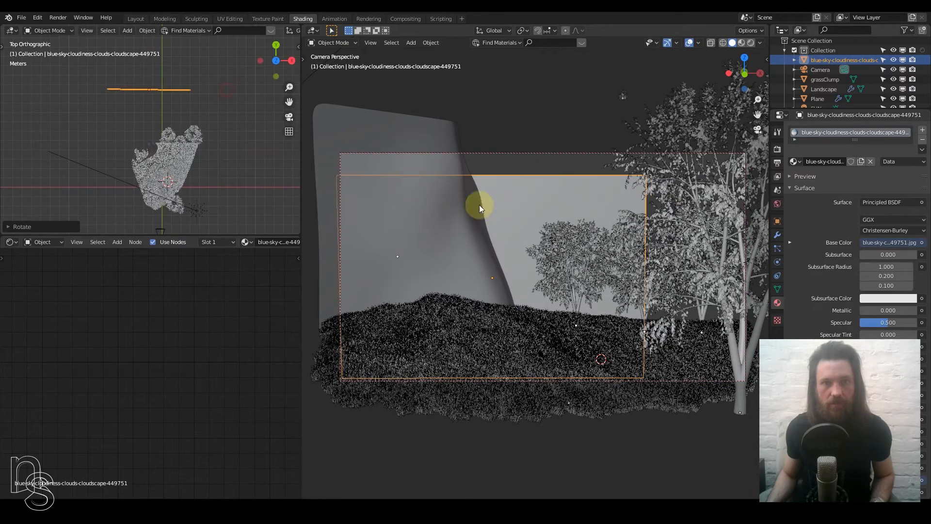
key("g")
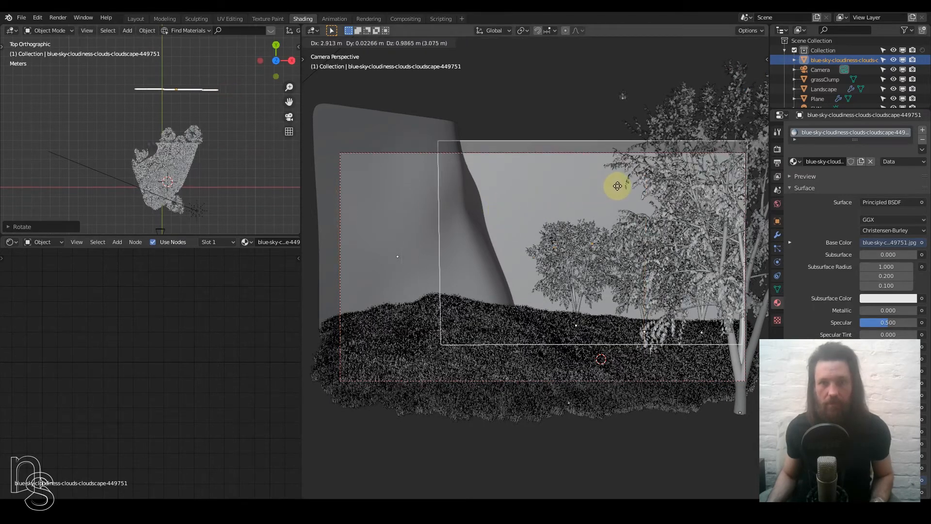
left_click(624, 184)
- Check the sky plane's placement from outside the camera, return to the camera view and display it with rendered shading
middle_click_drag(604, 158, 577, 134, "shift")
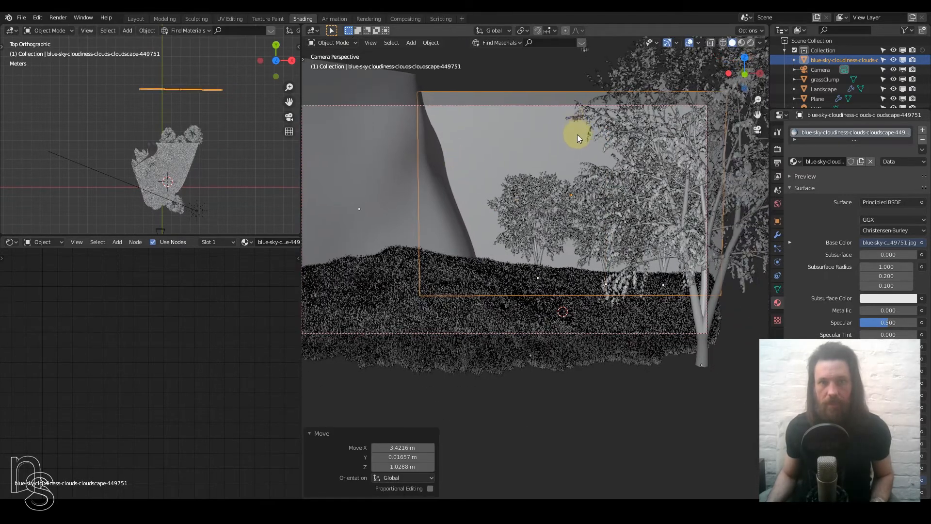
key("KP_0")
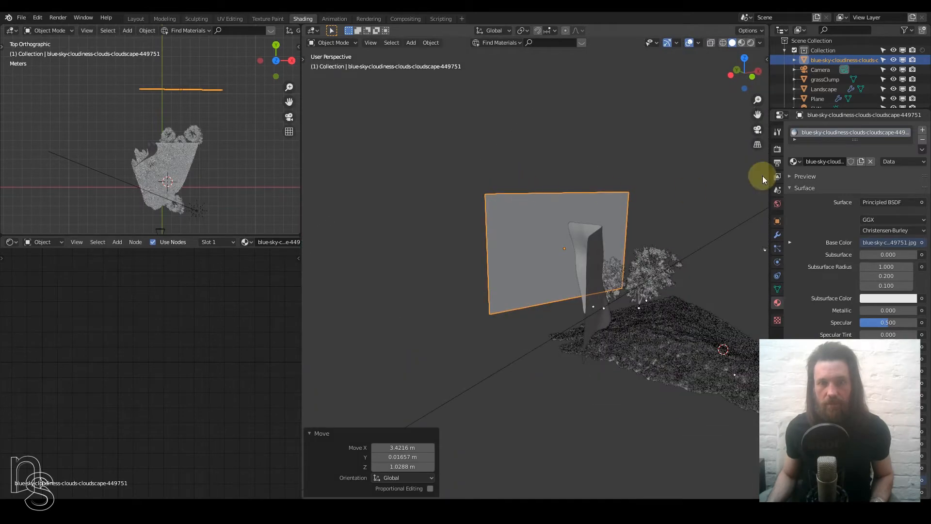
left_click(757, 130)
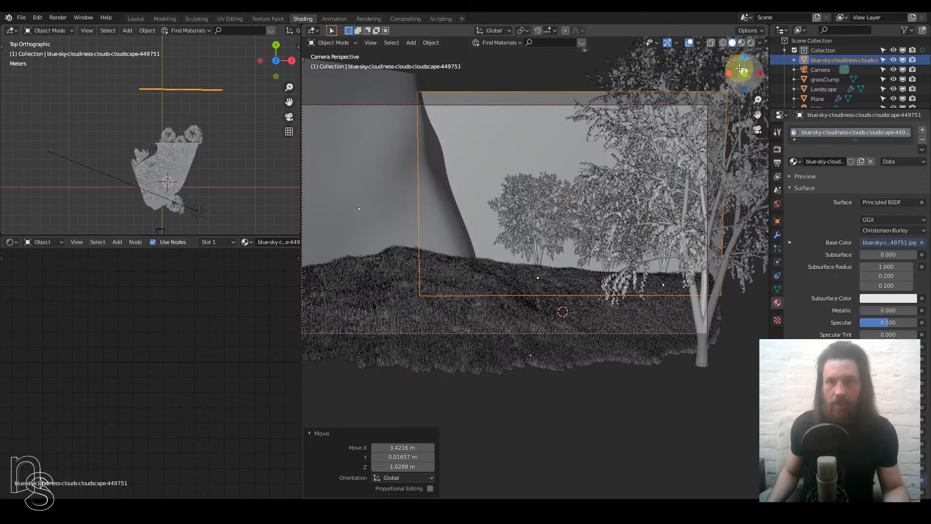
left_click(750, 43)
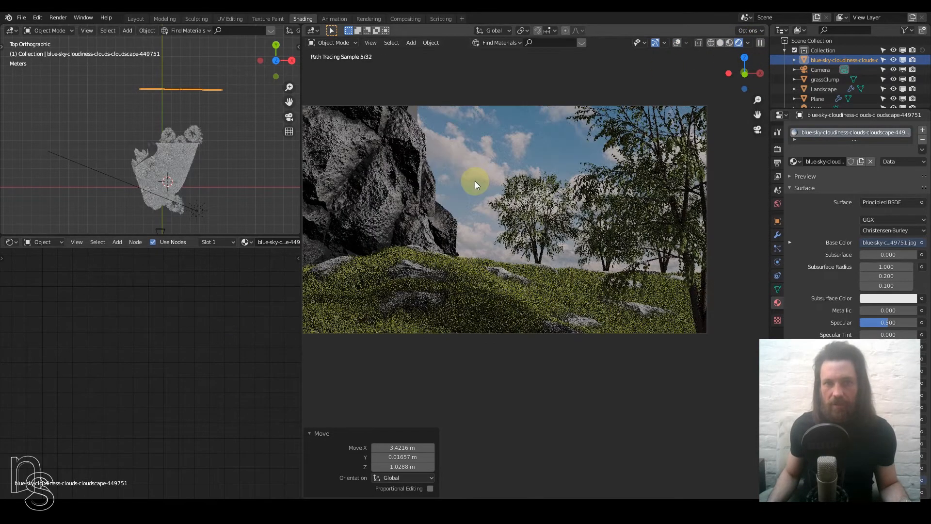
- Move the sky material's image texture node clear of the Principled BSDF and open the plane's object visibility settings
scroll(216, 351, "down", 3)
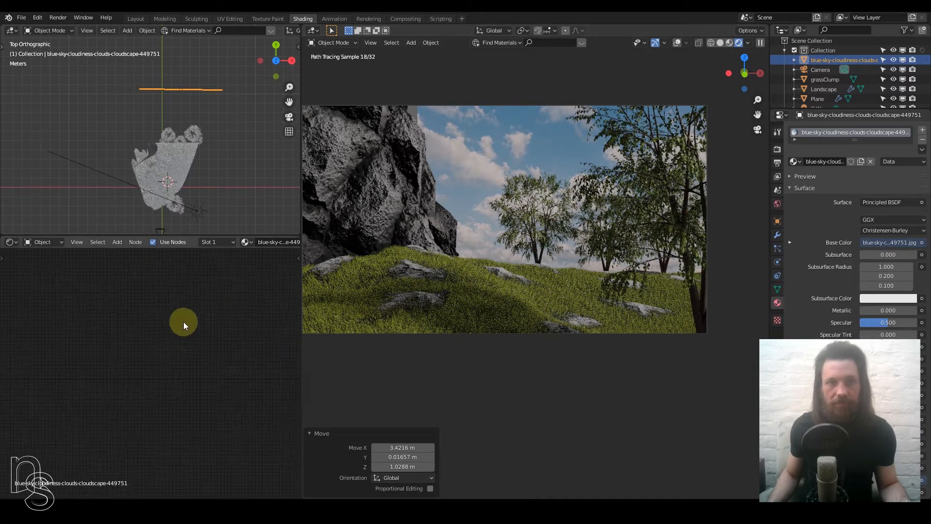
middle_click_drag(225, 308, 68, 289)
scroll(136, 340, "up", 5)
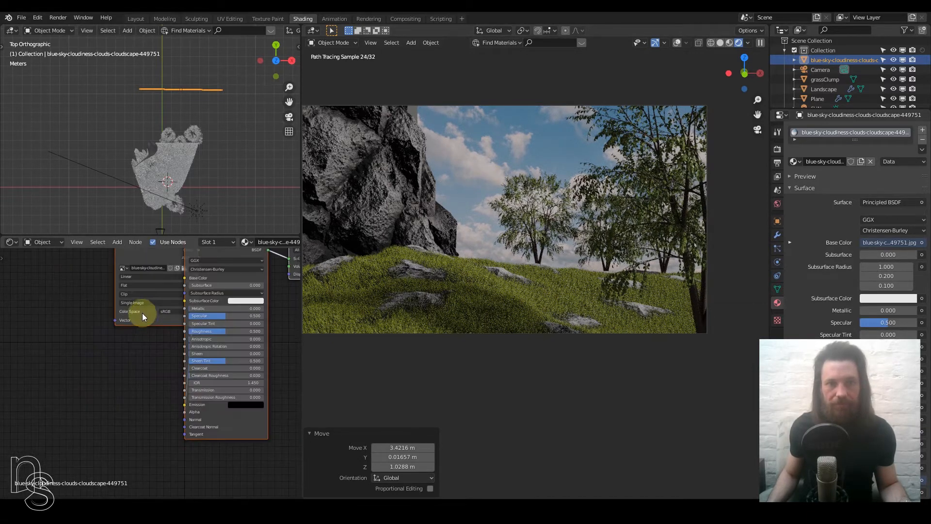
left_click_drag(174, 282, 16, 282)
middle_click_drag(67, 320, 112, 307)
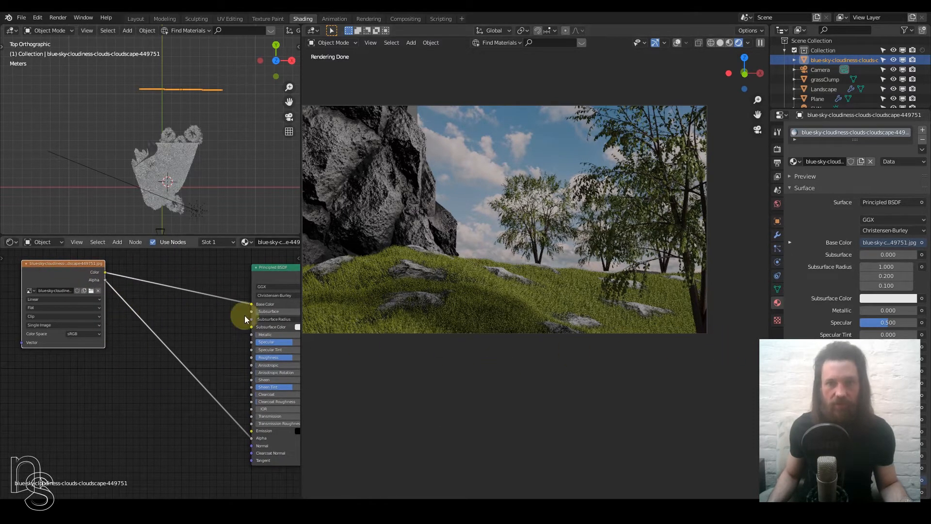
left_click(777, 221)
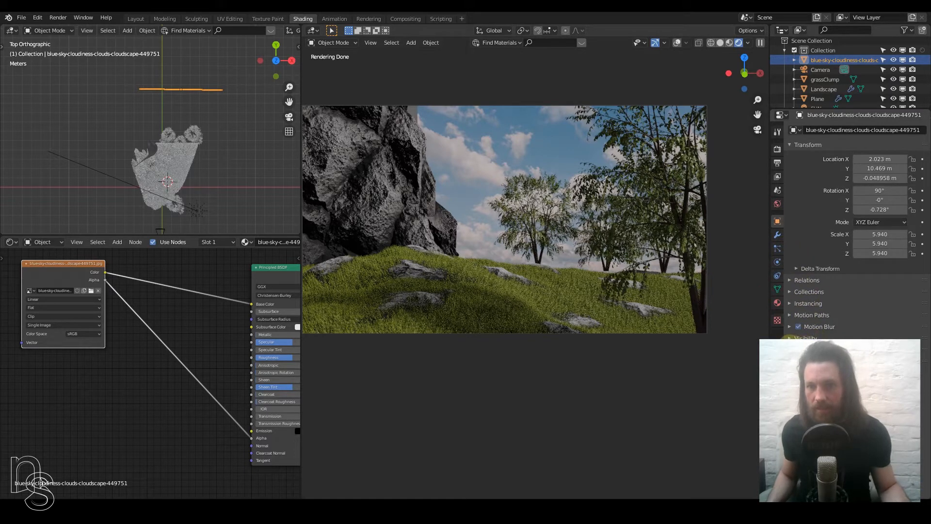
left_click(789, 337)
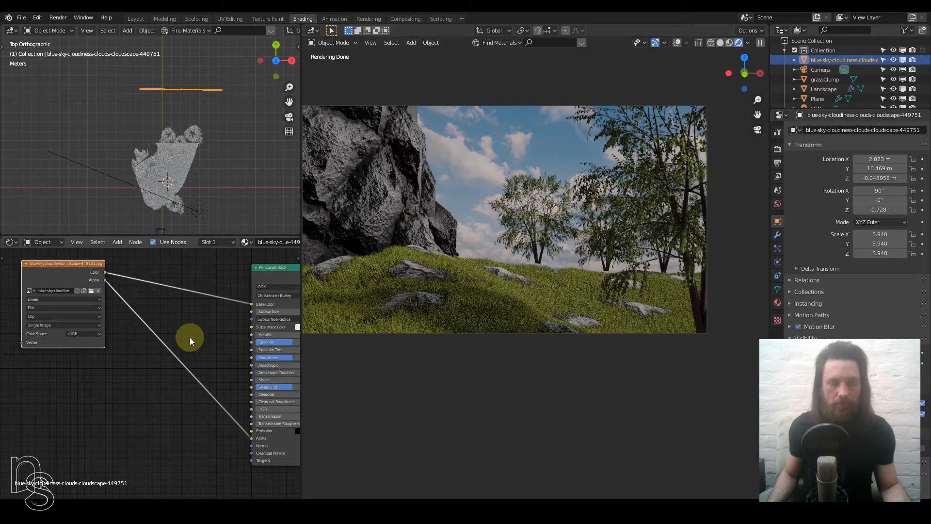
- Cut the link from the image texture's Alpha to the Principled BSDF and move the texture node closer to the shader
right_click_drag(191, 348, 183, 378, "ctrl")
middle_click_drag(185, 332, 146, 357)
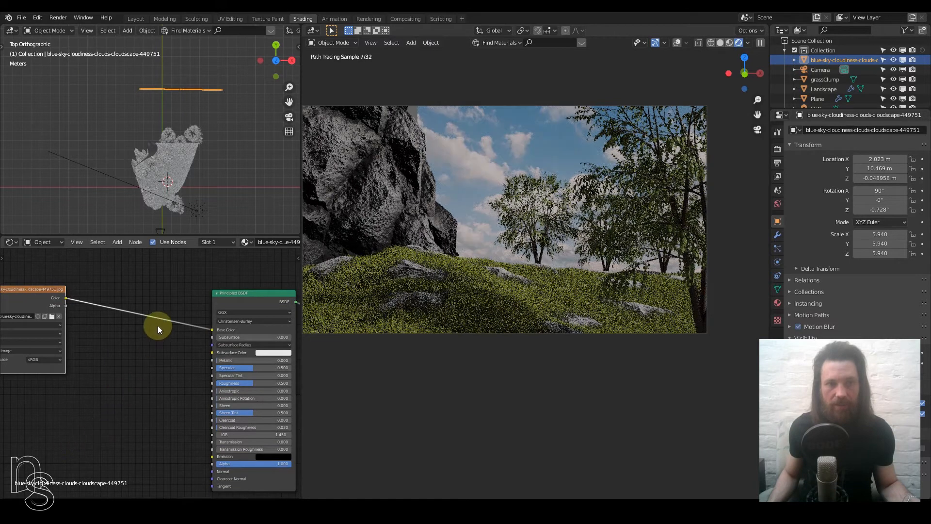
left_click_drag(27, 293, 94, 322)
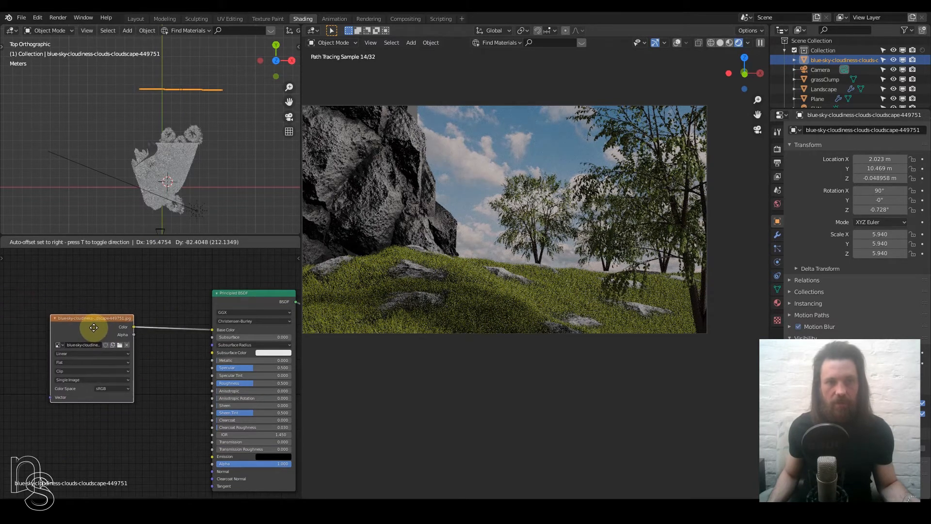
- Switch the sky material's Principled BSDF node to an Emission shader
left_click(234, 296)
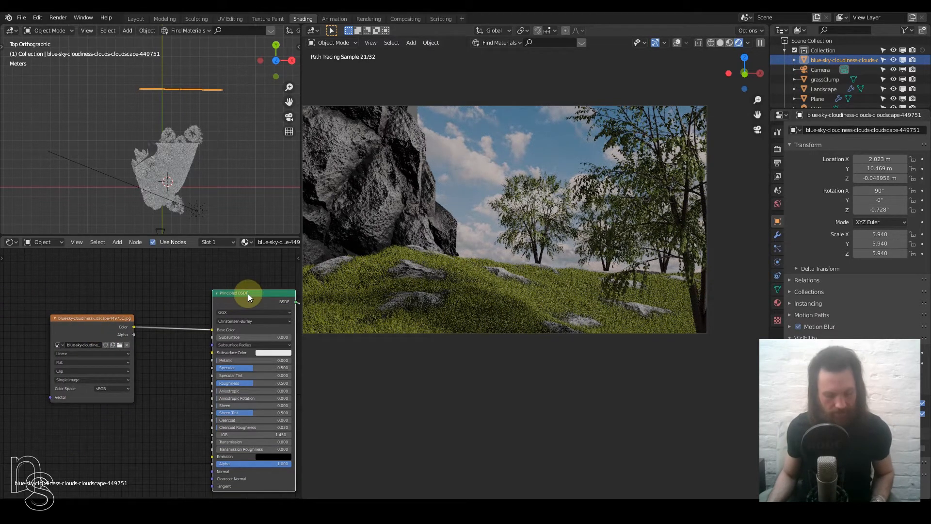
left_click(241, 329)
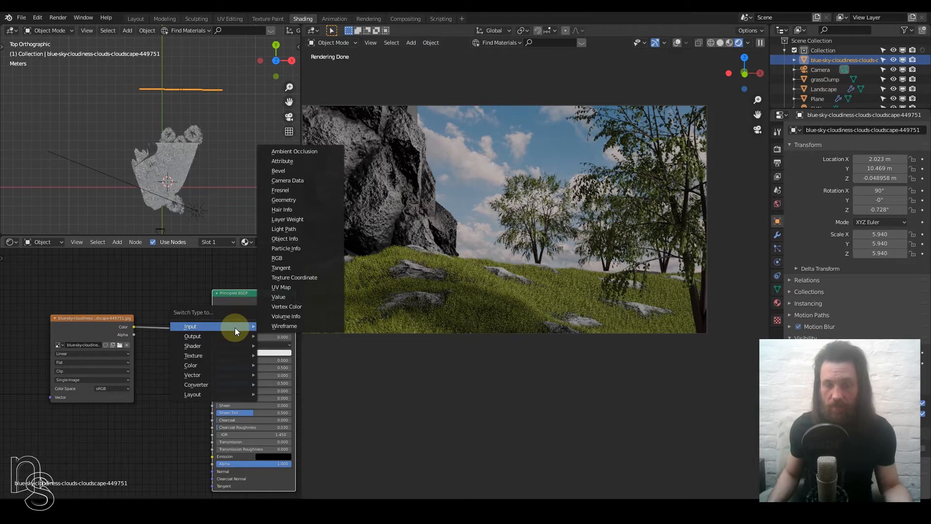
mouse_move(230, 344)
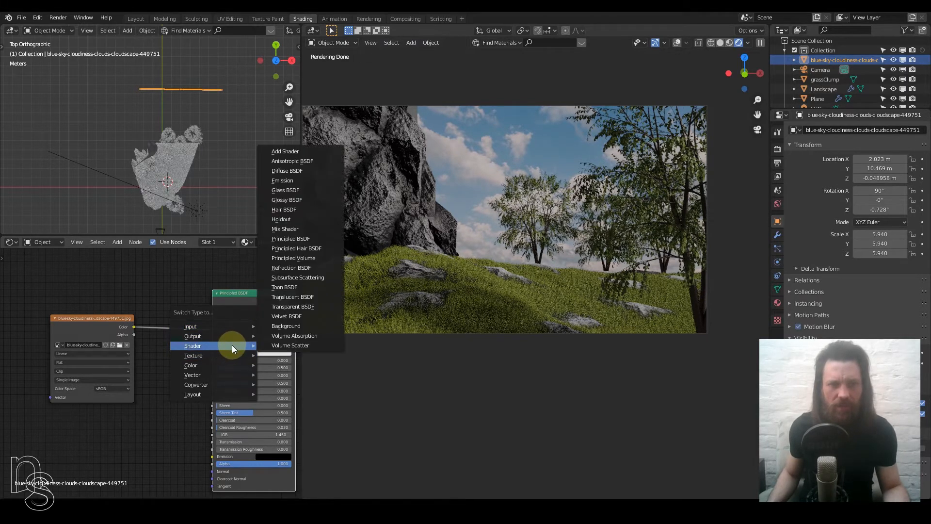
left_click(293, 184)
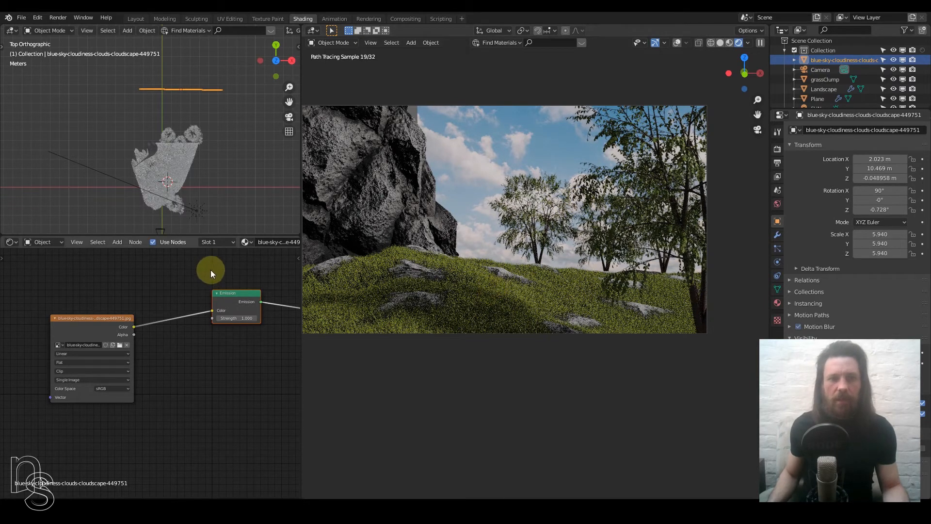
- Try an emission strength of 0 on the sky material and set it back to 1
left_click(233, 318)
type("0")
key("Return")
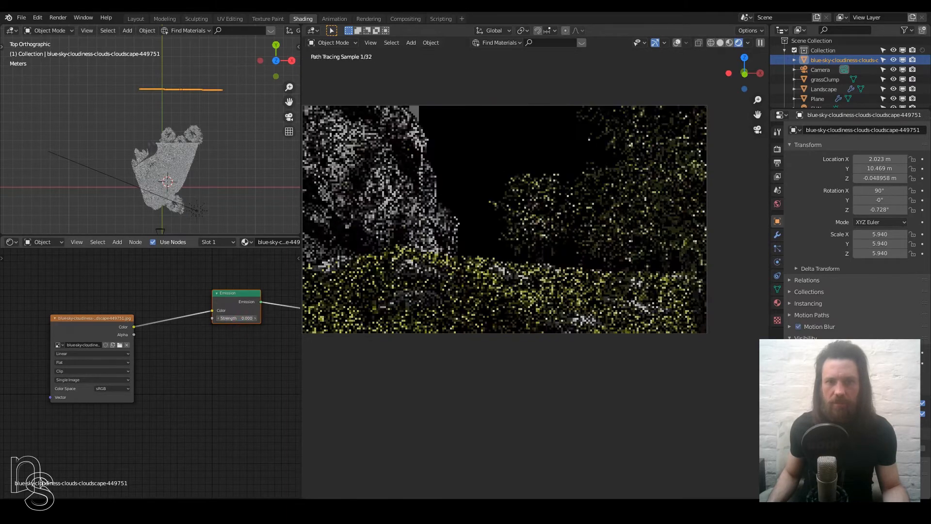
left_click(241, 321)
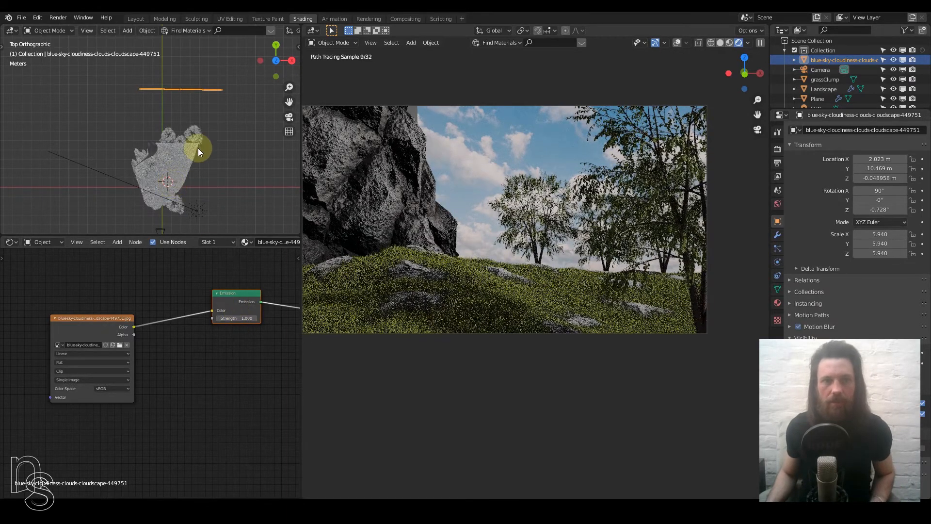
- Make a linked duplicate of the tree at the landscape's back edge and place it beside the terrain's right edge, near the middle
scroll(200, 147, "up", 8)
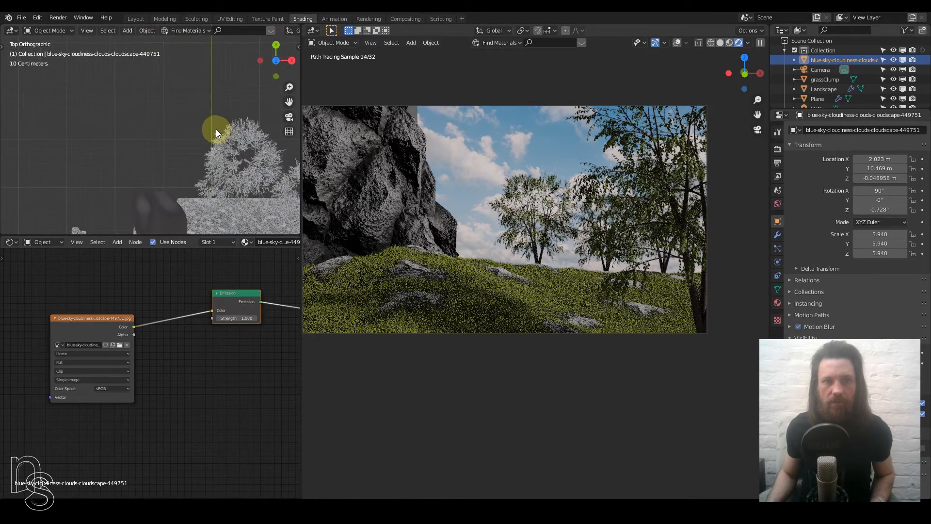
left_click(252, 171)
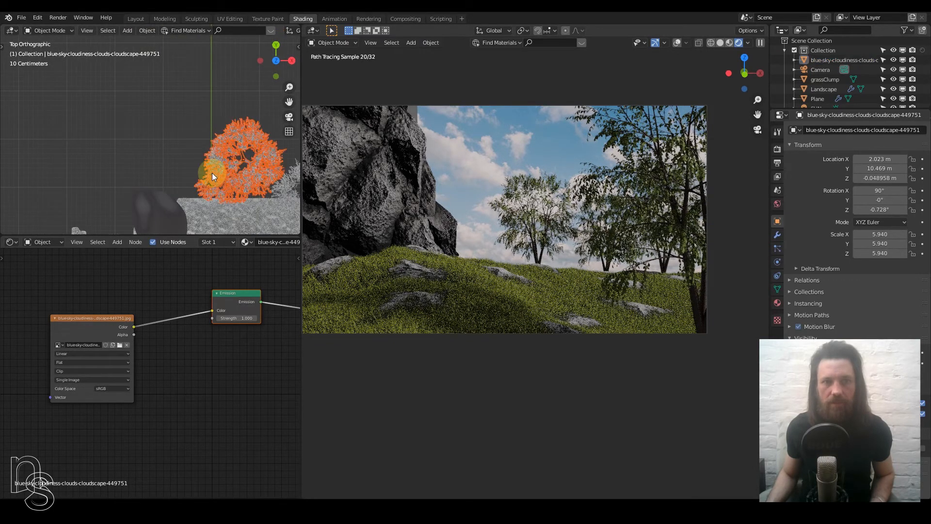
scroll(212, 173, "down", 6)
scroll(211, 172, "down", 1)
middle_click_drag(211, 173, 220, 142, "shift")
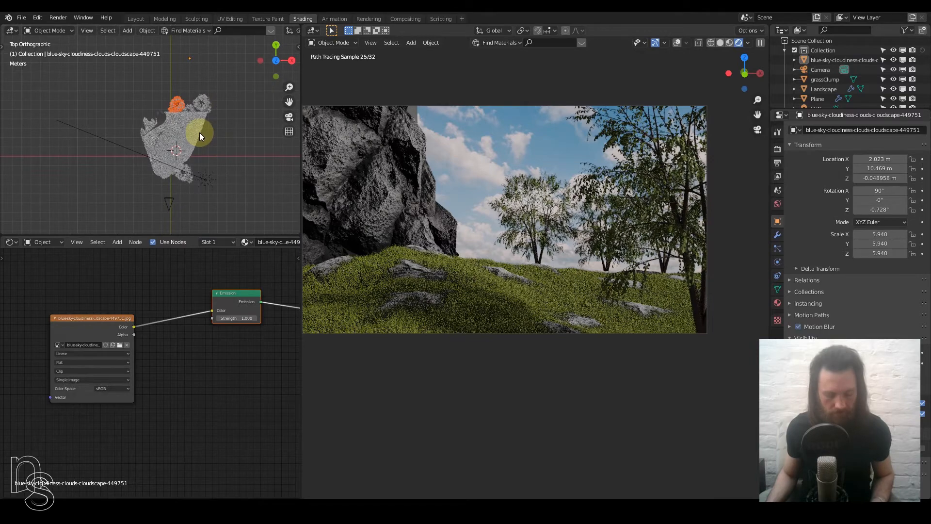
key("g")
left_click(220, 181)
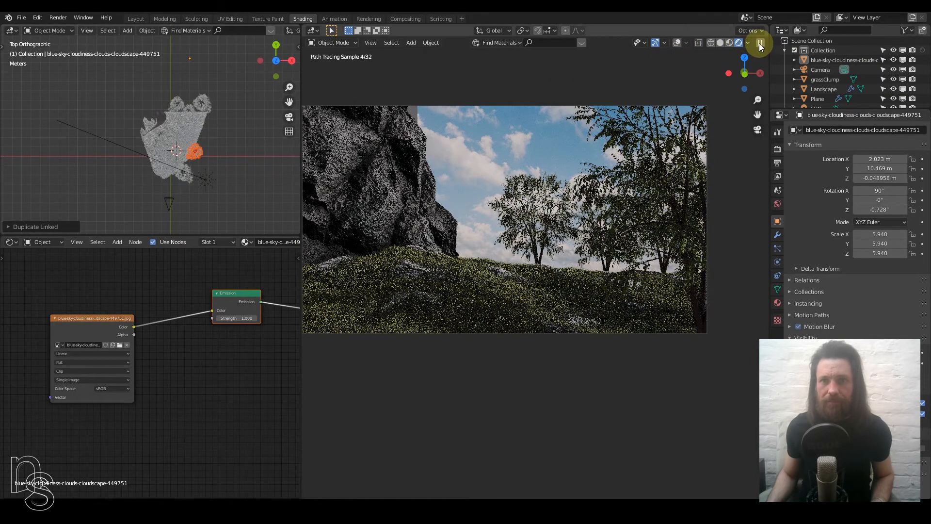
- Pause the rendered preview and hide the landscape's grass particles in the viewport
left_click(760, 43)
scroll(200, 174, "up", 8)
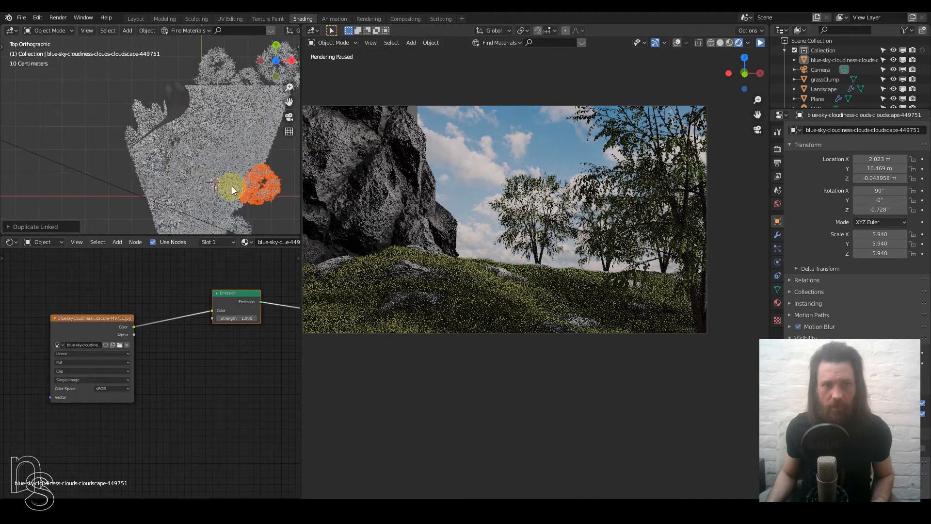
left_click(162, 90)
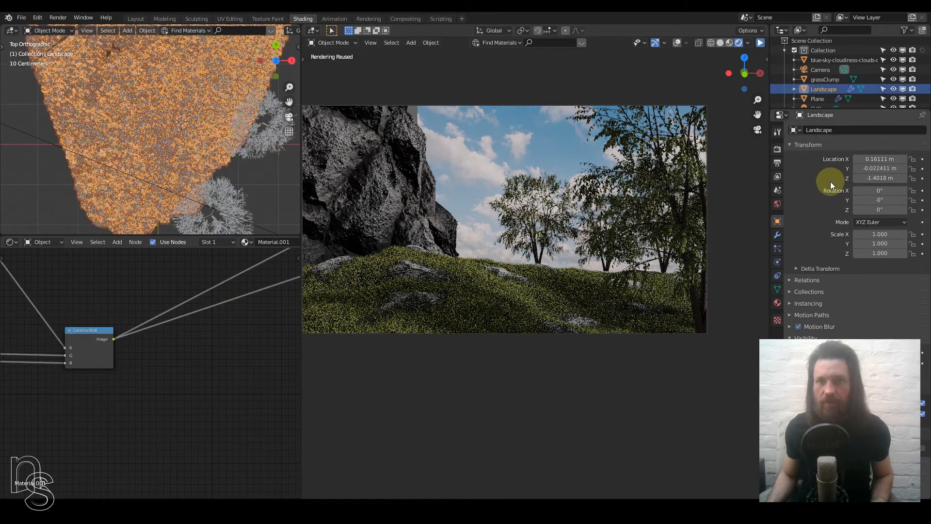
left_click(777, 248)
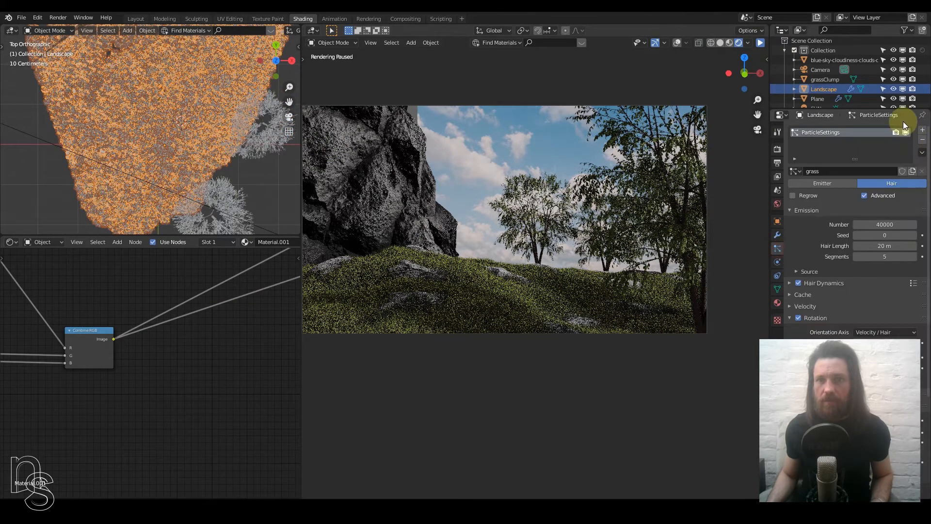
left_click(906, 136)
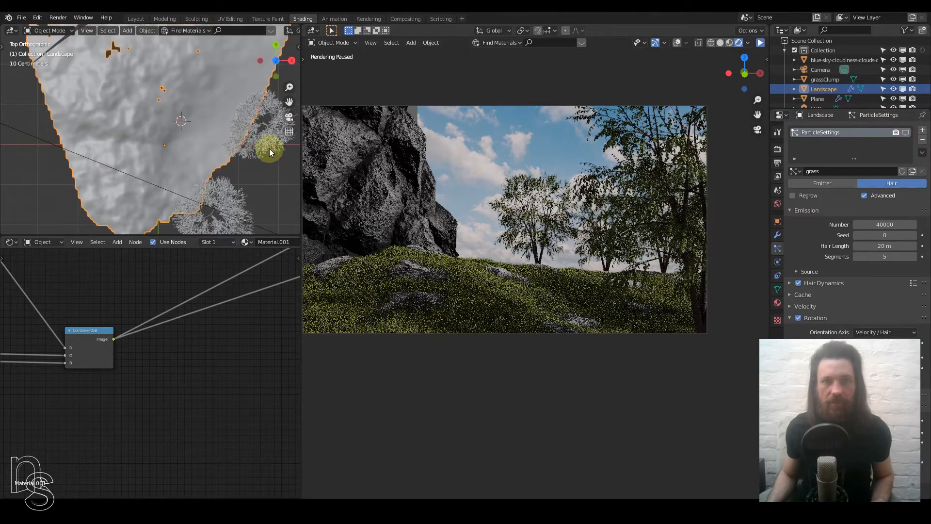
- Make a linked duplicate of the large tree at the terrain's back-right corner and place it just inside the right edge
scroll(262, 145, "down", 4)
middle_click_drag(253, 141, 231, 182, "shift")
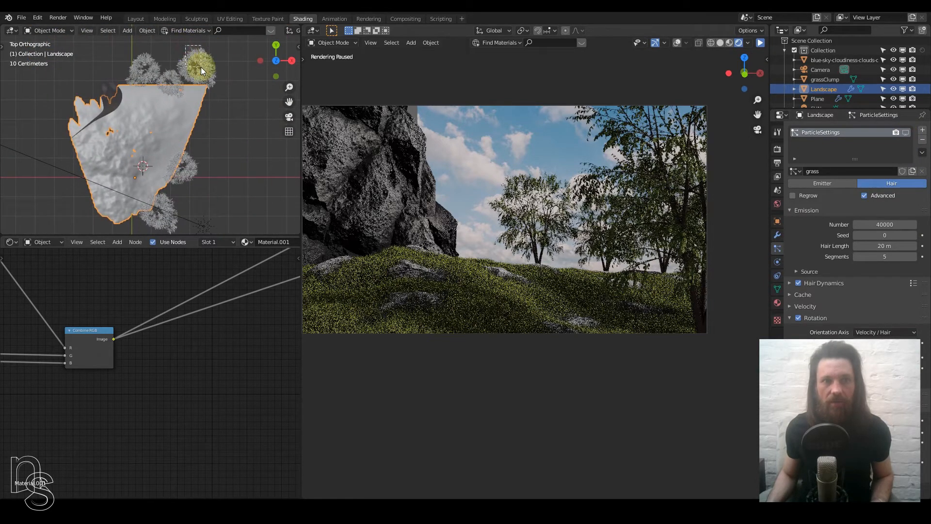
left_click_drag(201, 67, 216, 69)
key("alt+d")
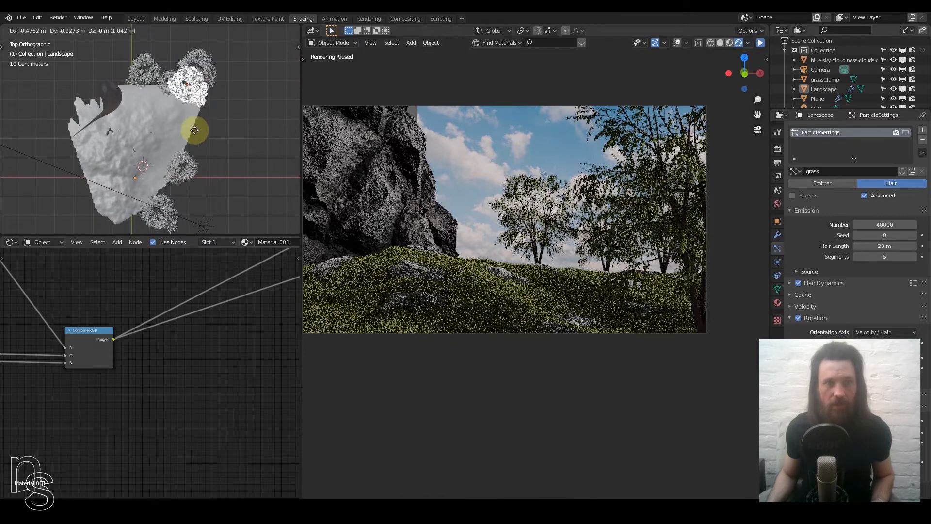
left_click(188, 205)
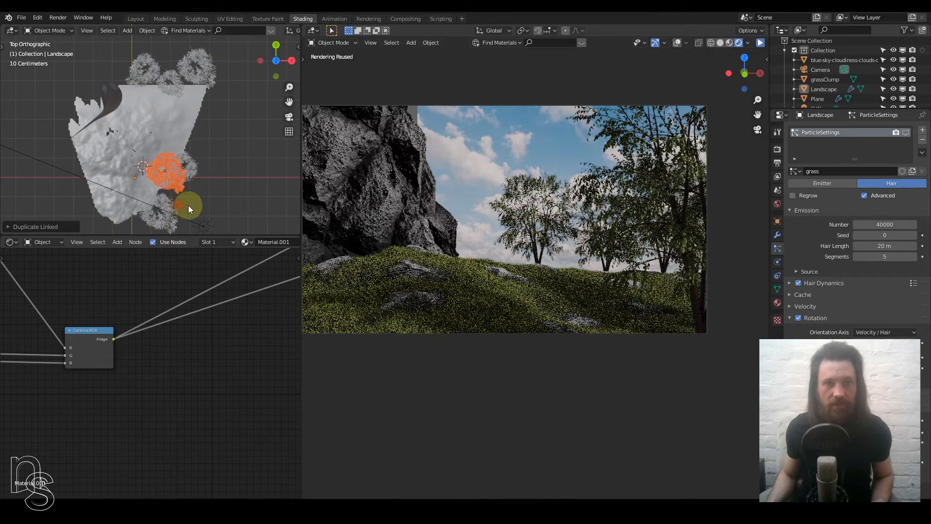
- In solid shading through the camera, raise the new tree about 0.35 m and shift it about 0.17 m along X
left_click(721, 43)
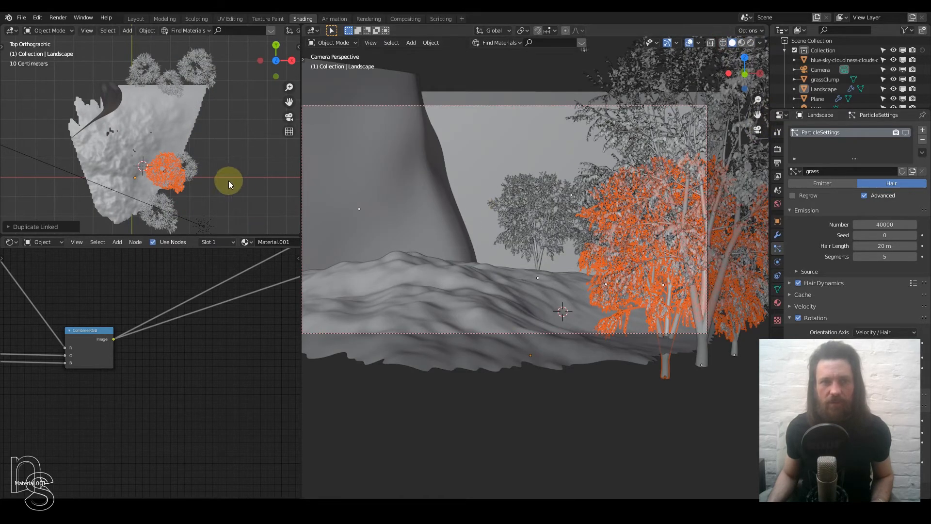
key("g")
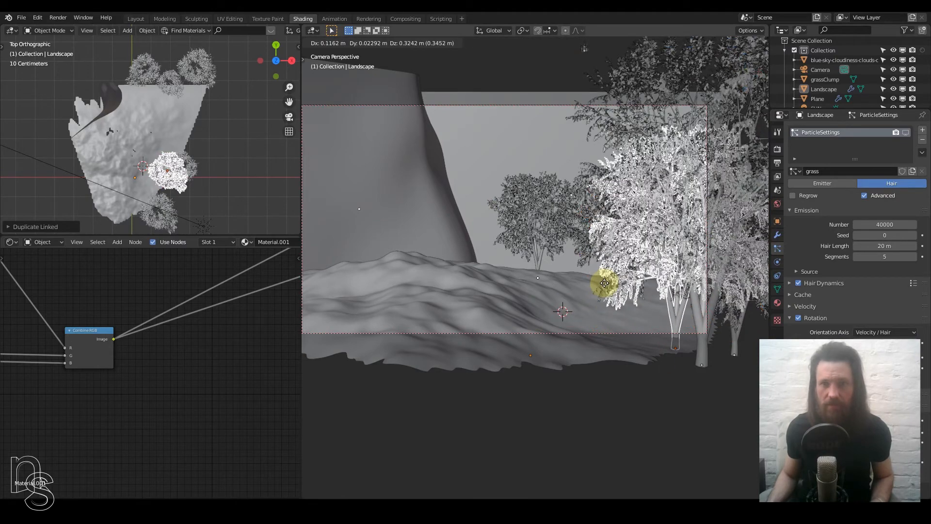
left_click(606, 280)
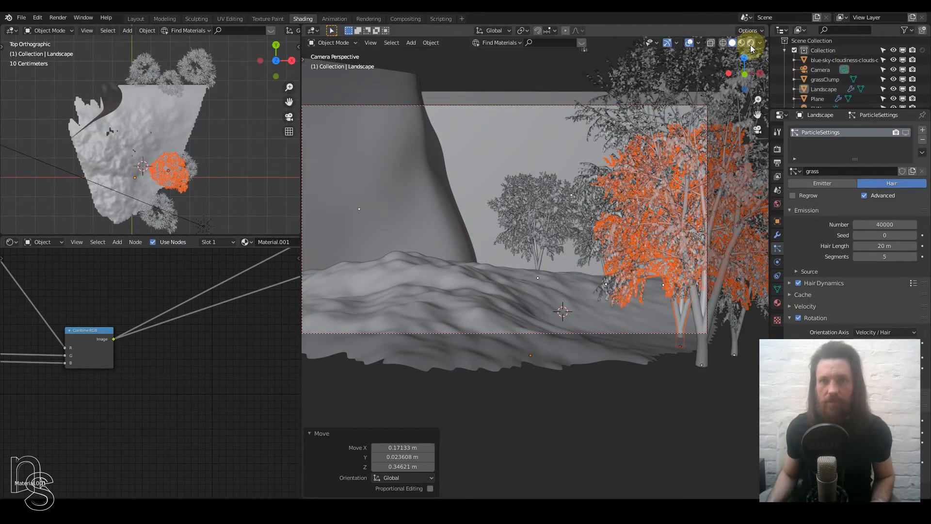
- Show the landscape's grass particles in the viewport again and resume the rendered camera preview
left_click(492, 297)
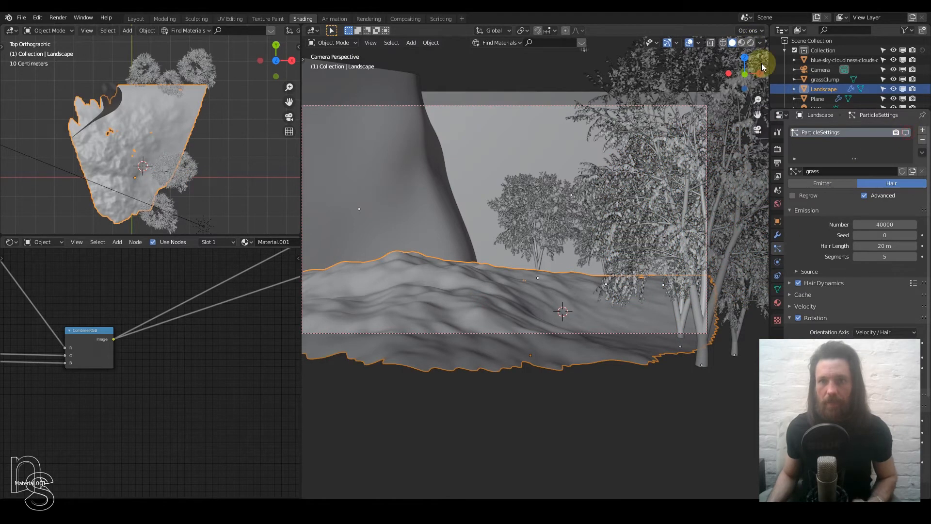
left_click(752, 44)
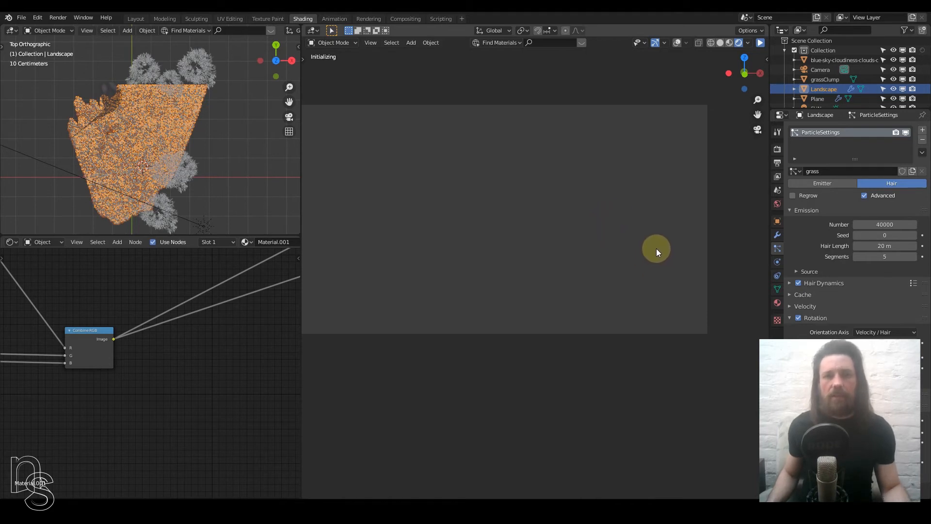
left_click(760, 44)
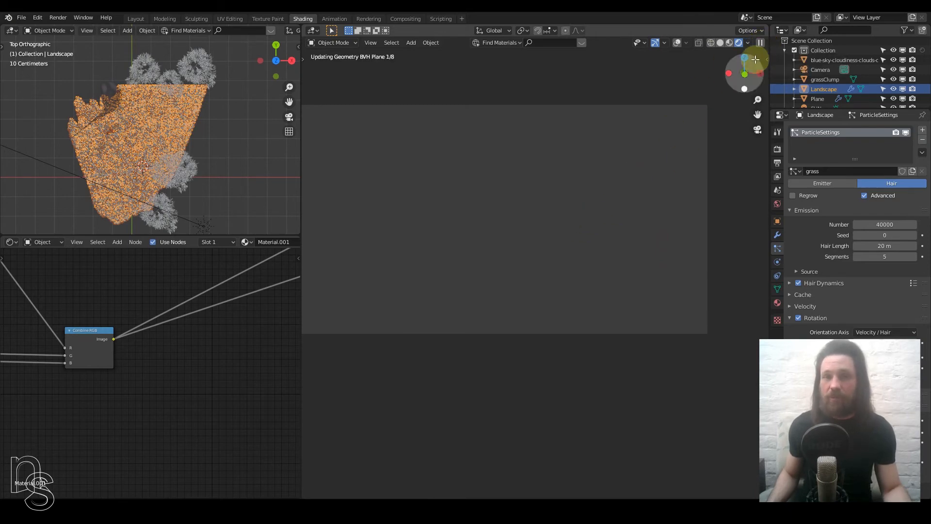